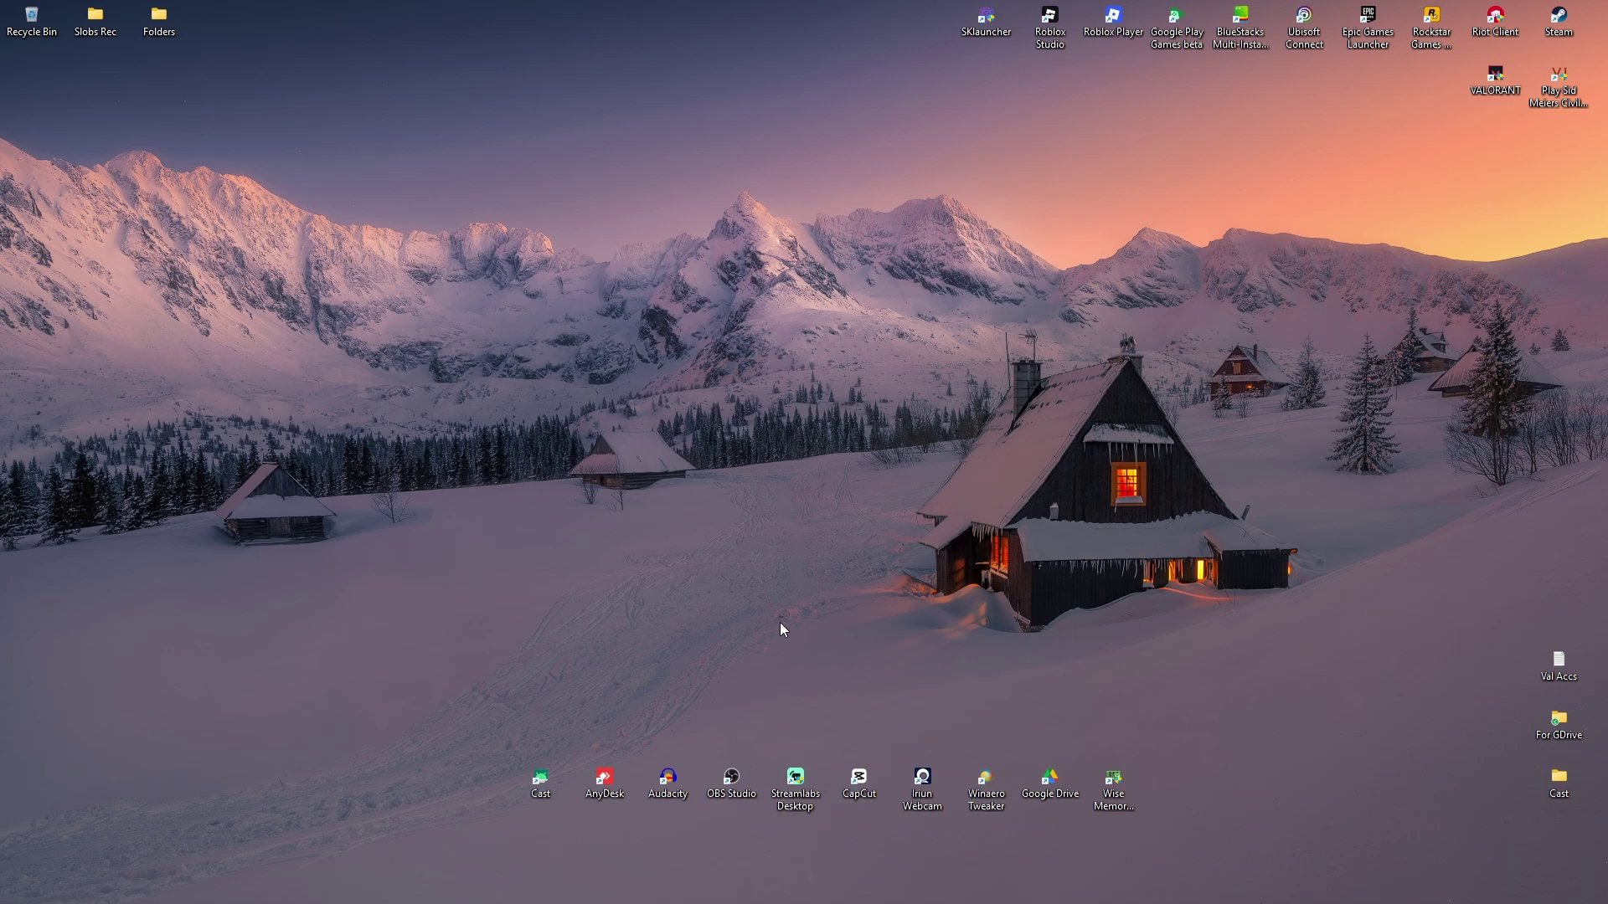
Step: Launch Device Manager from Windows search and move its window to the screen centre
left_click(718, 883)
type("device manager")
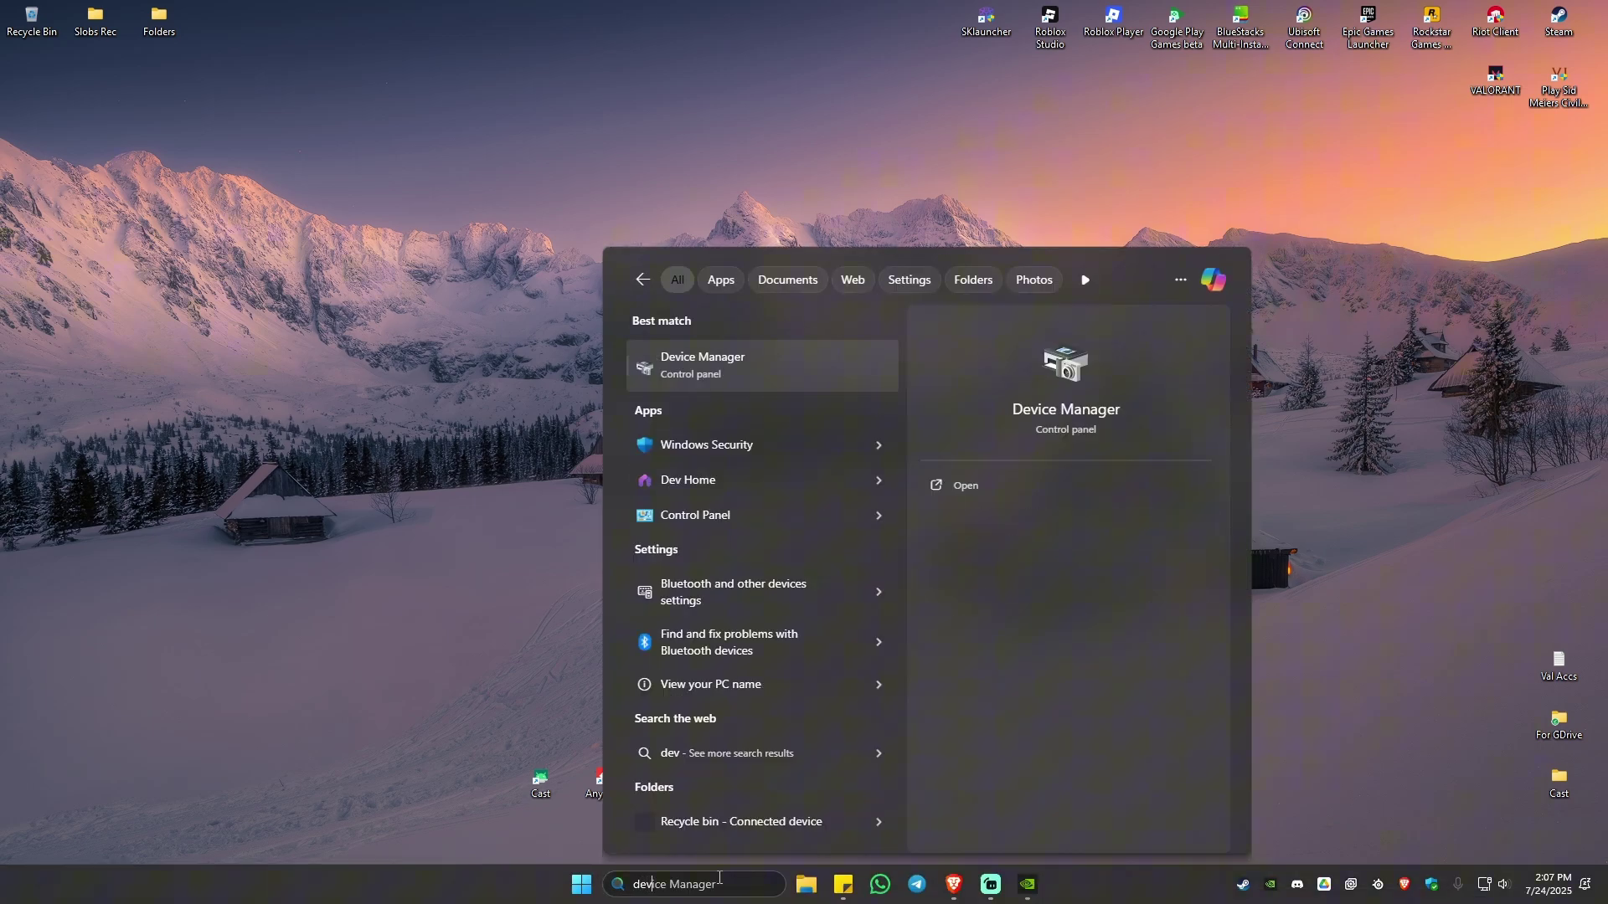
key("Return")
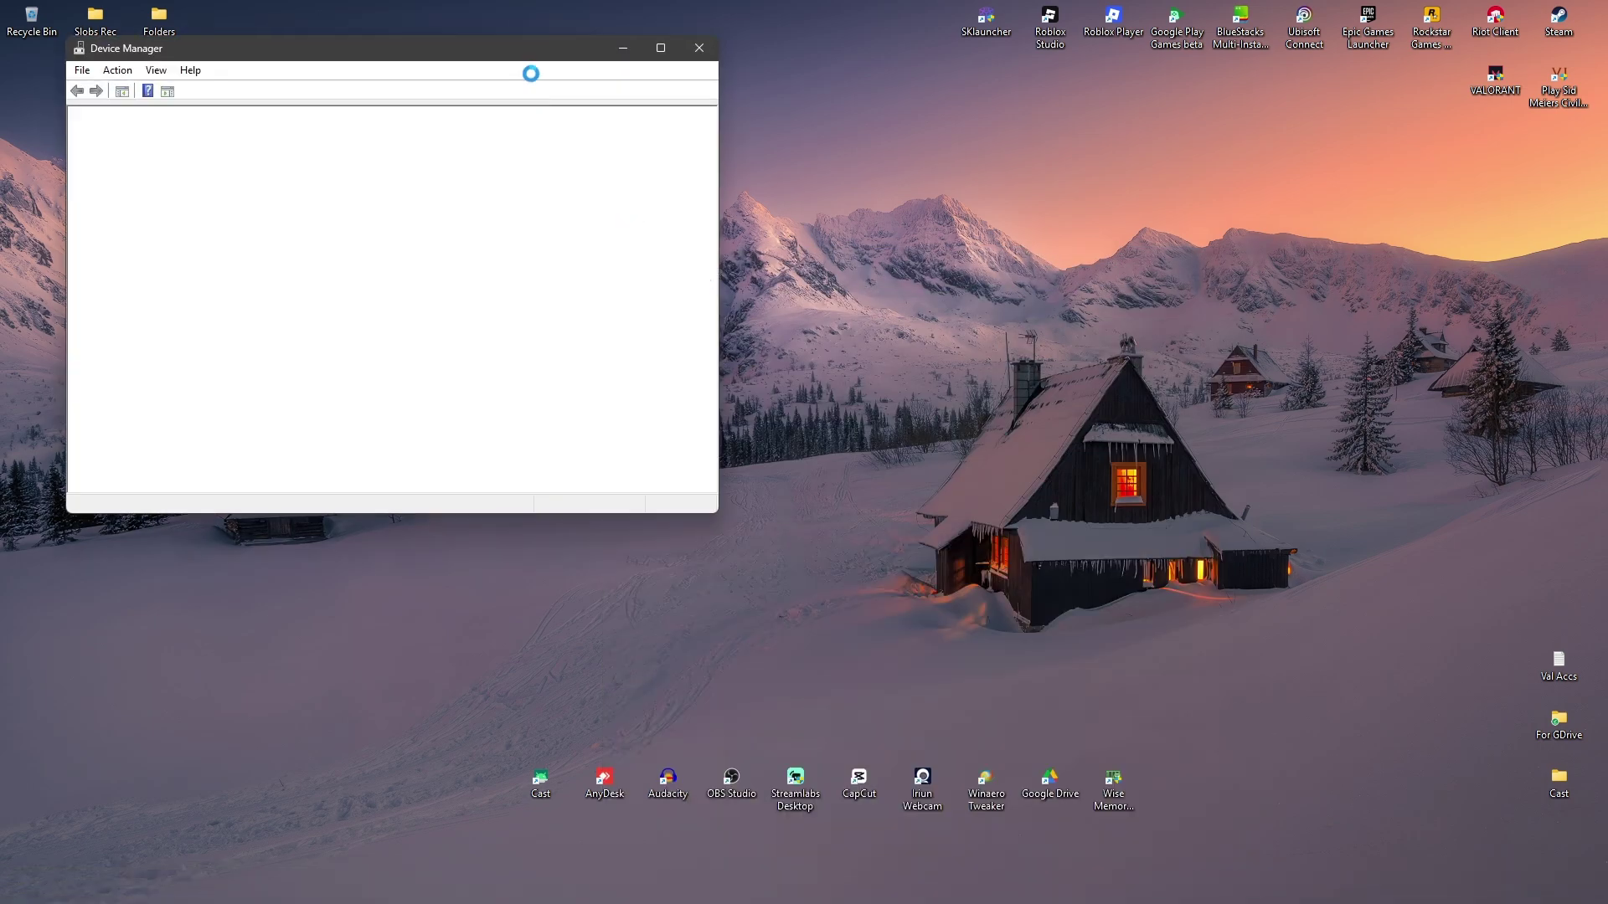
left_click_drag(520, 55, 890, 241)
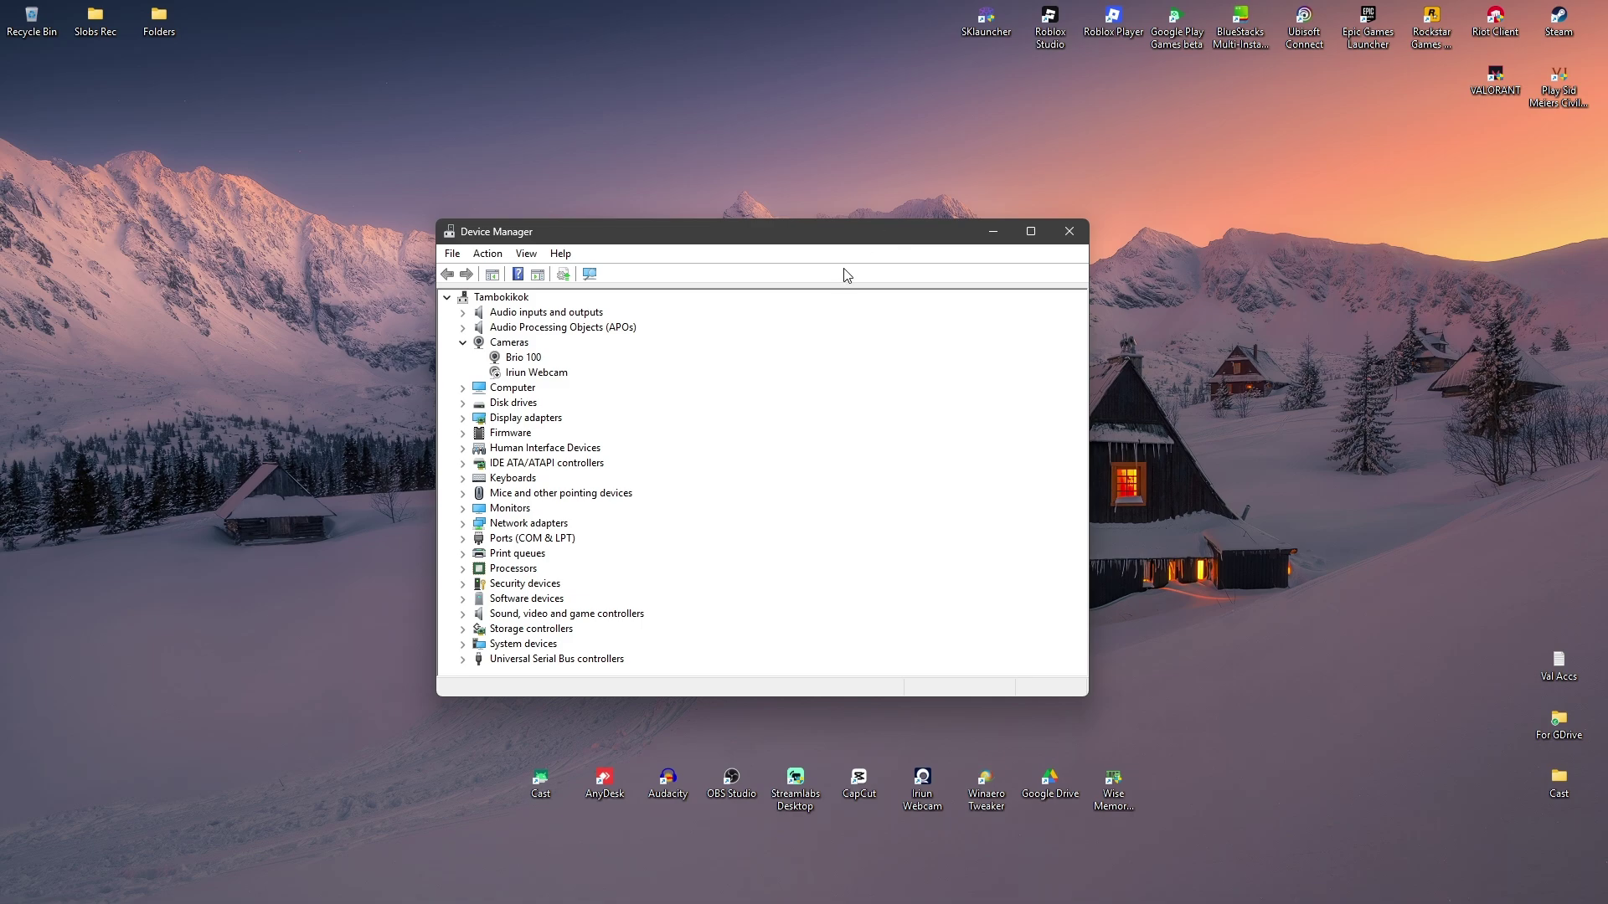
Step: Expand Display adapters, scan for hardware changes, and bring up the RTX 2060 SUPER's actions
left_click(462, 418)
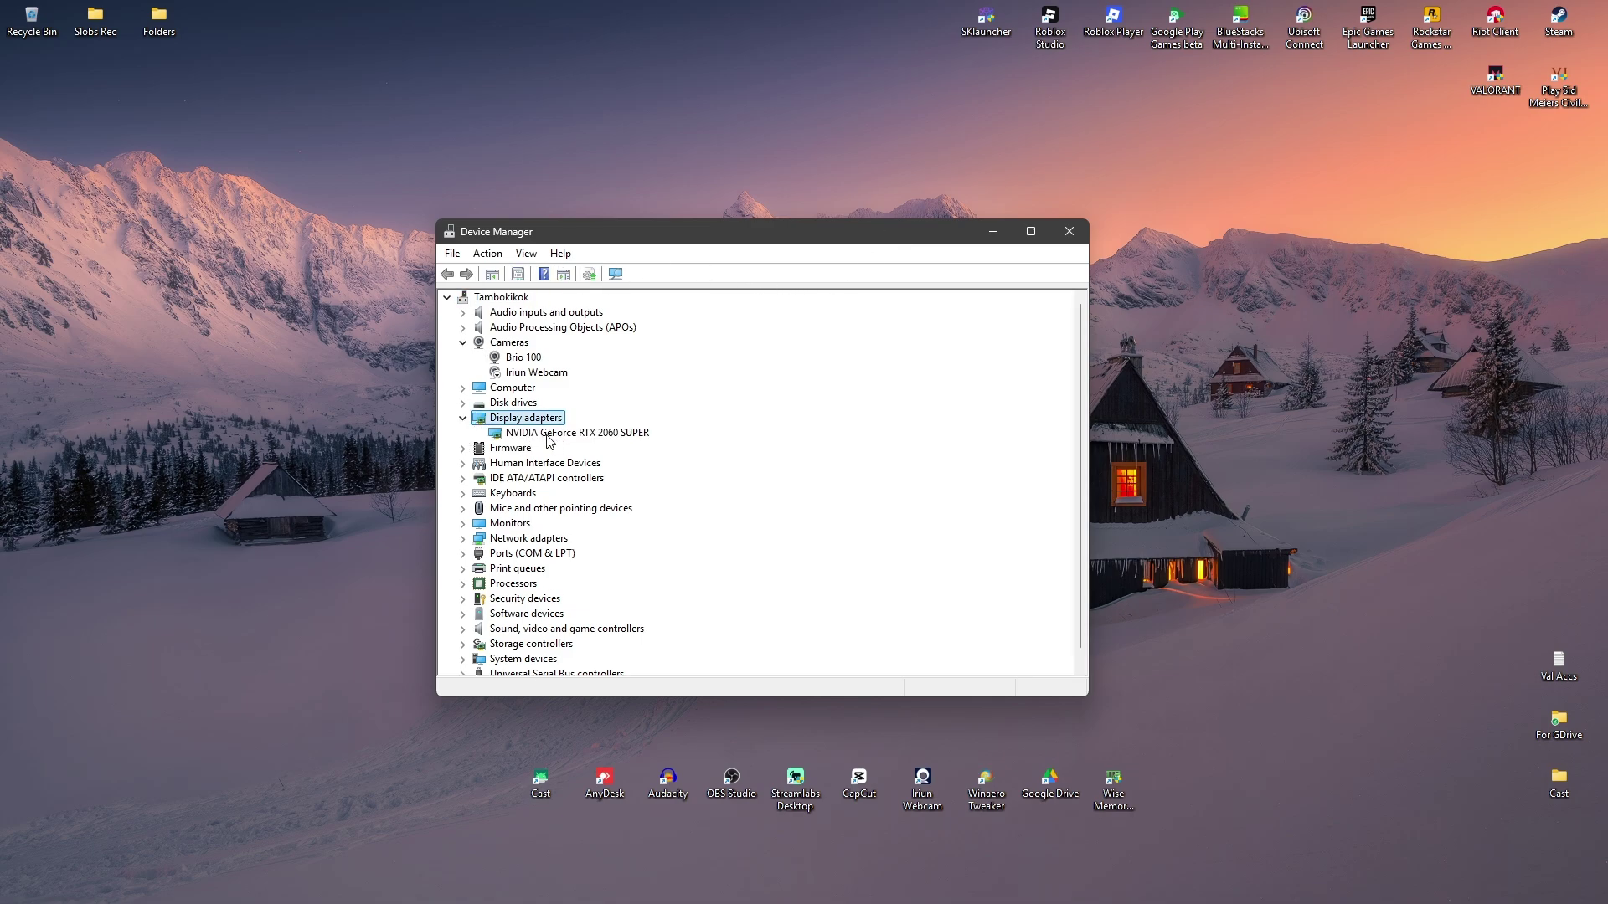
right_click(516, 421)
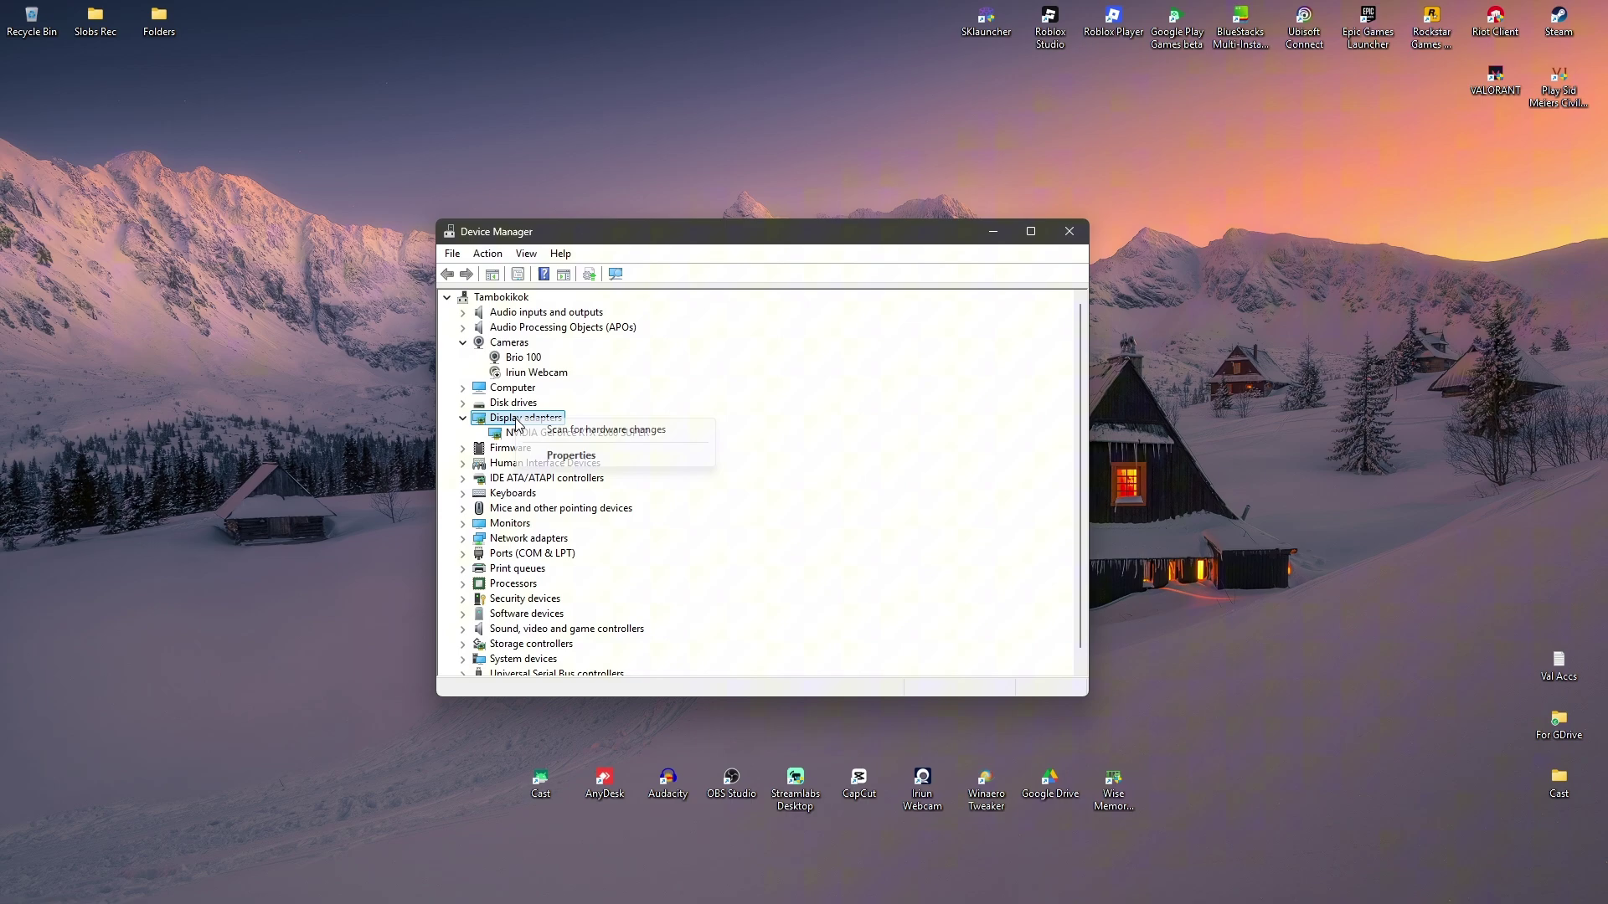
left_click(586, 424)
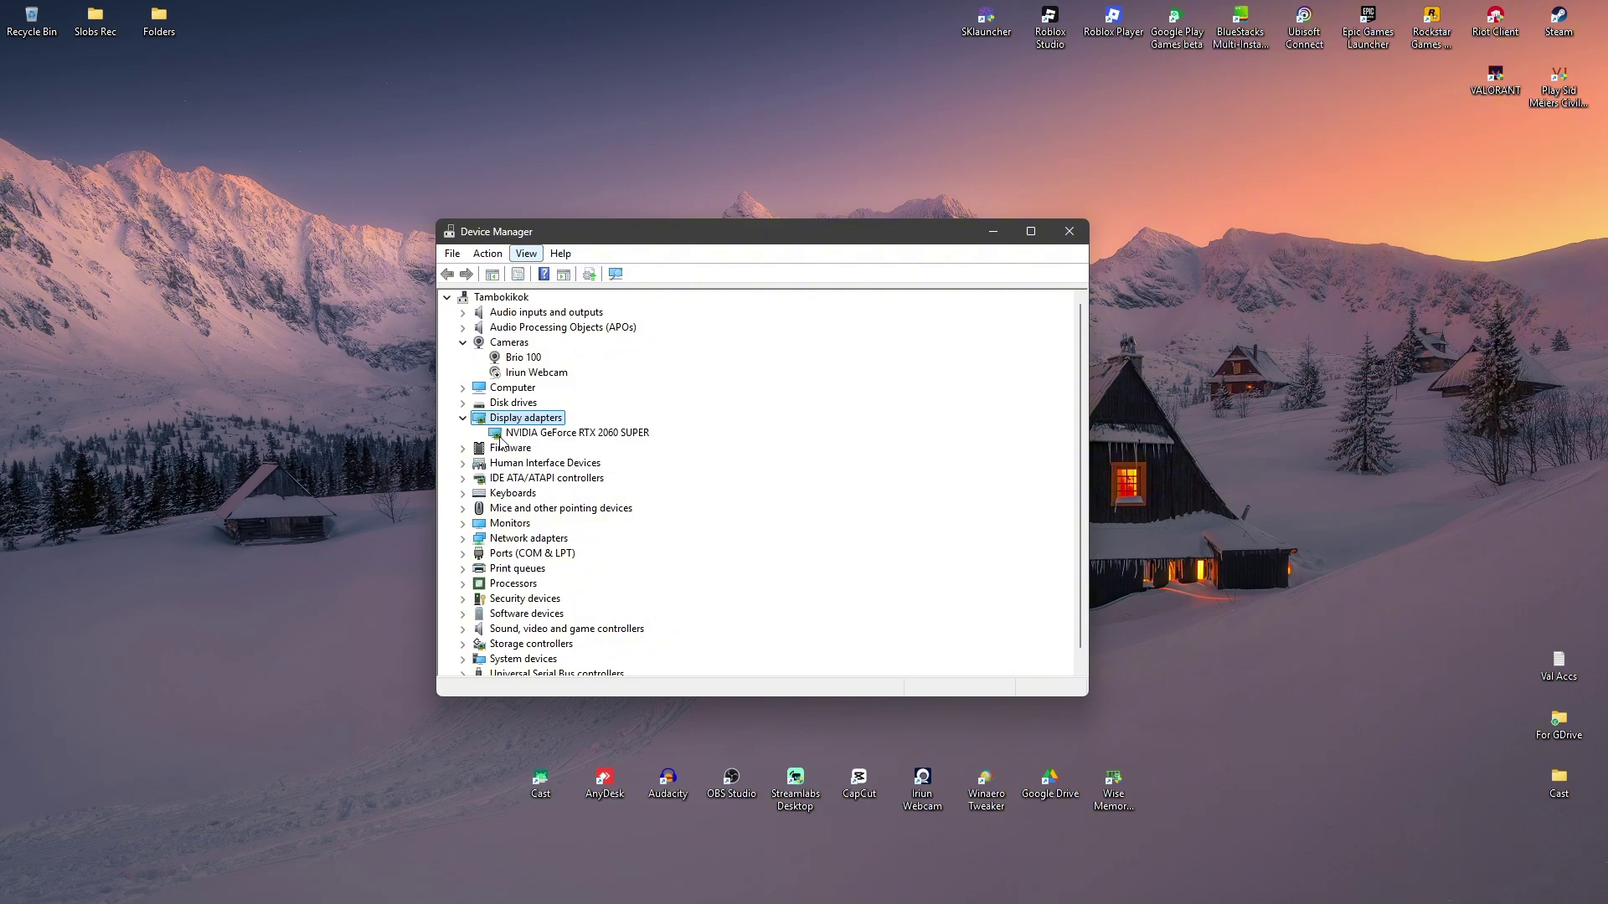
right_click(565, 436)
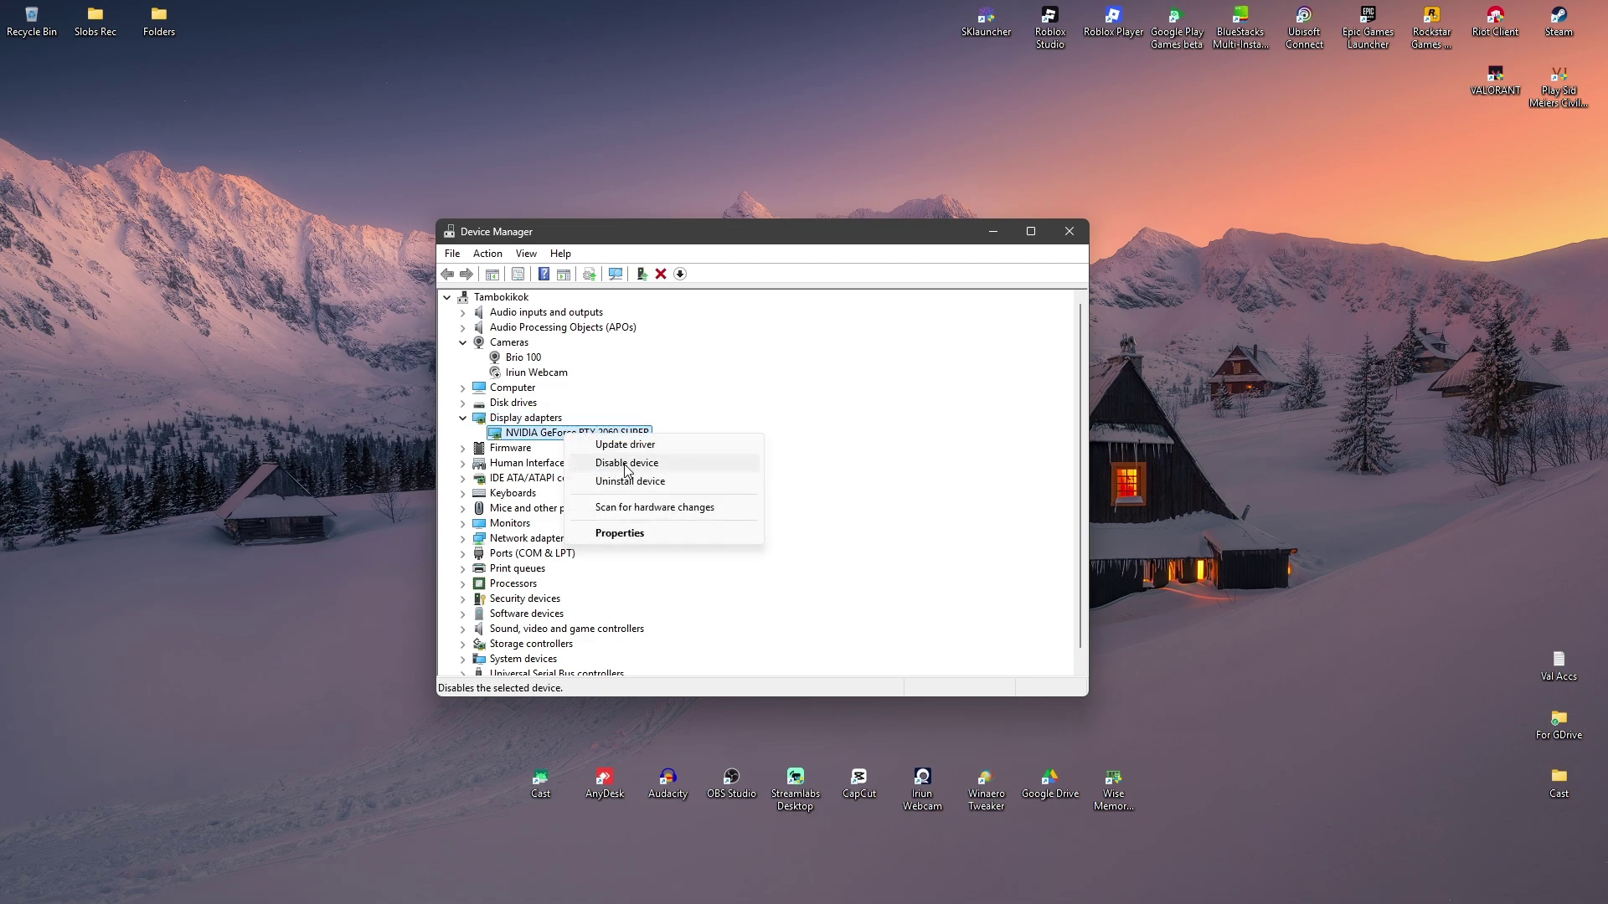
Step: Review the RTX 2060 SUPER driver (version 32.0.15.7700, 7/14/2025), close its properties, and open the View menu
left_click(641, 533)
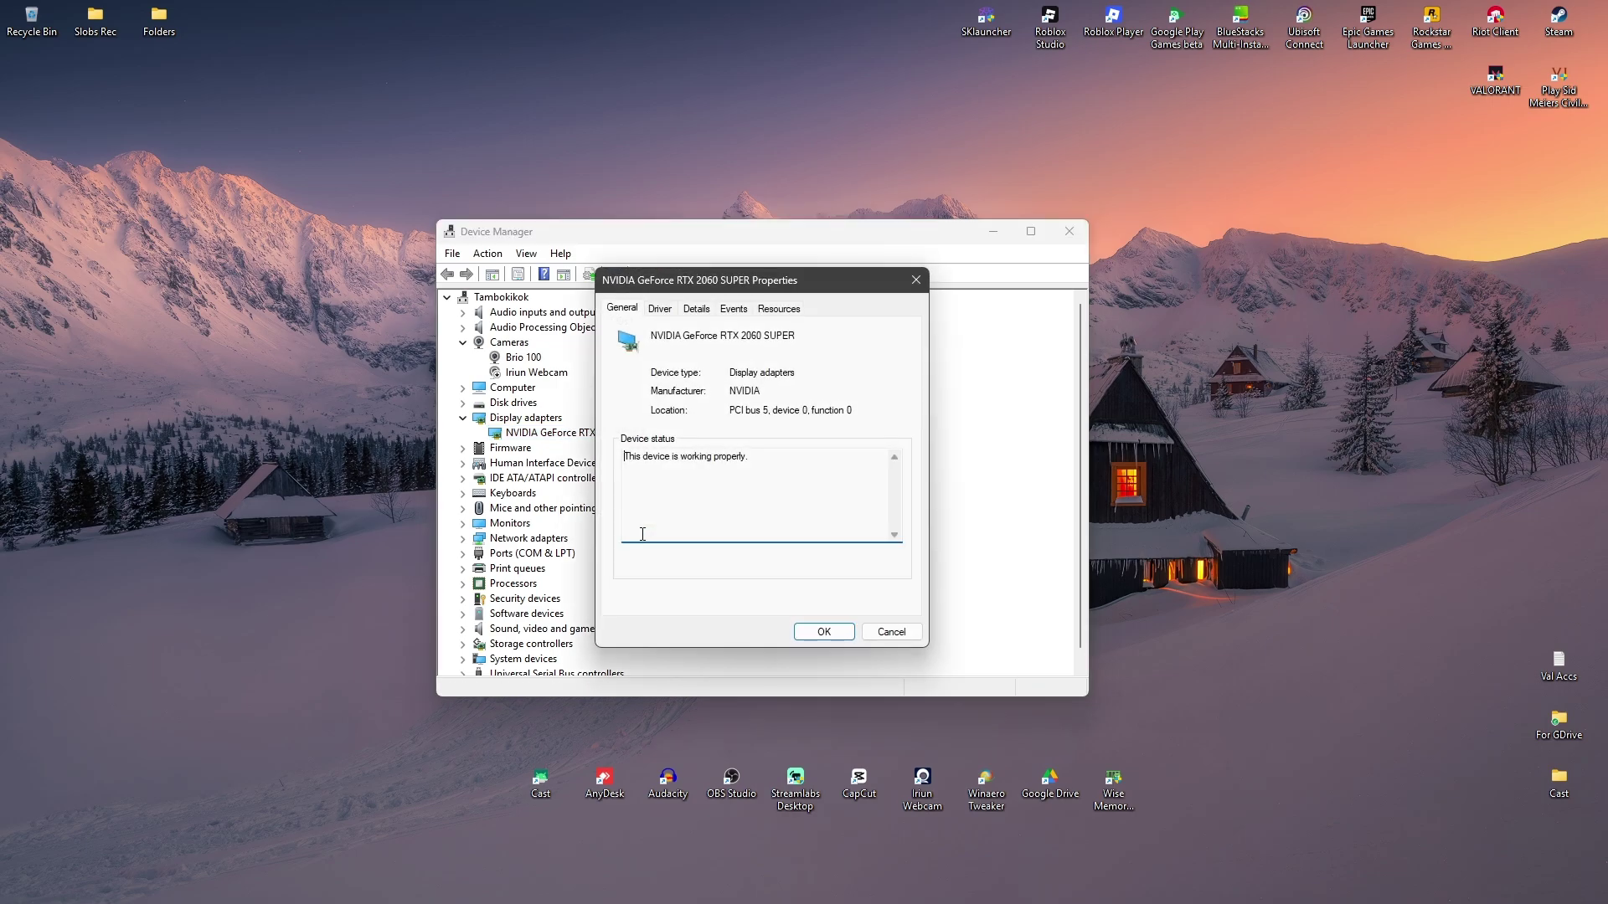
left_click(662, 309)
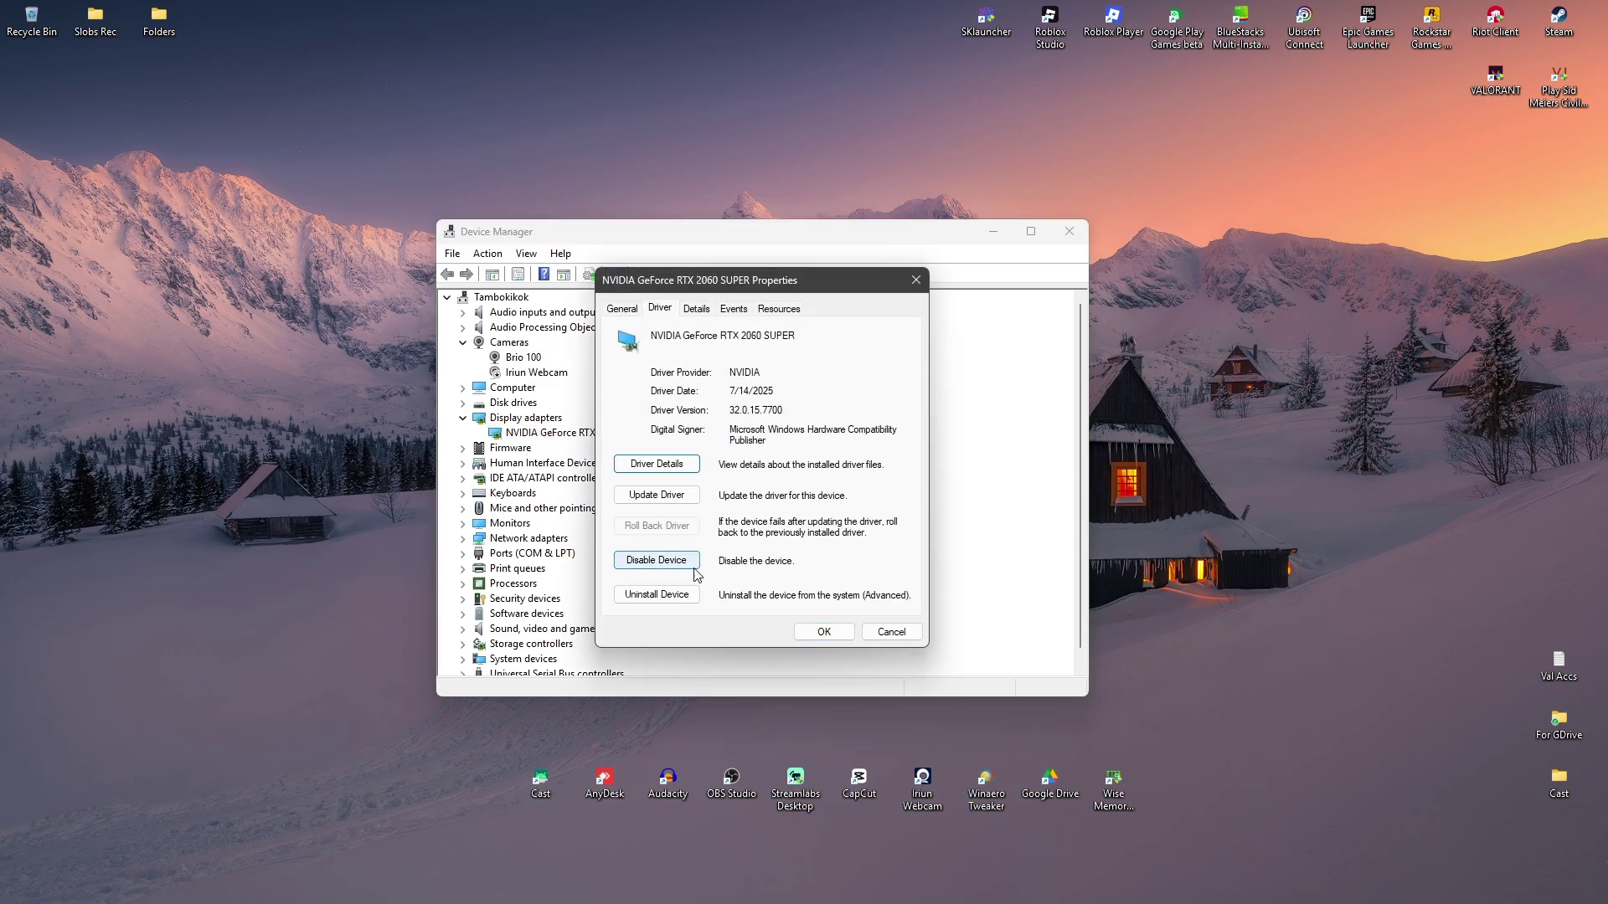
left_click(696, 310)
left_click(916, 279)
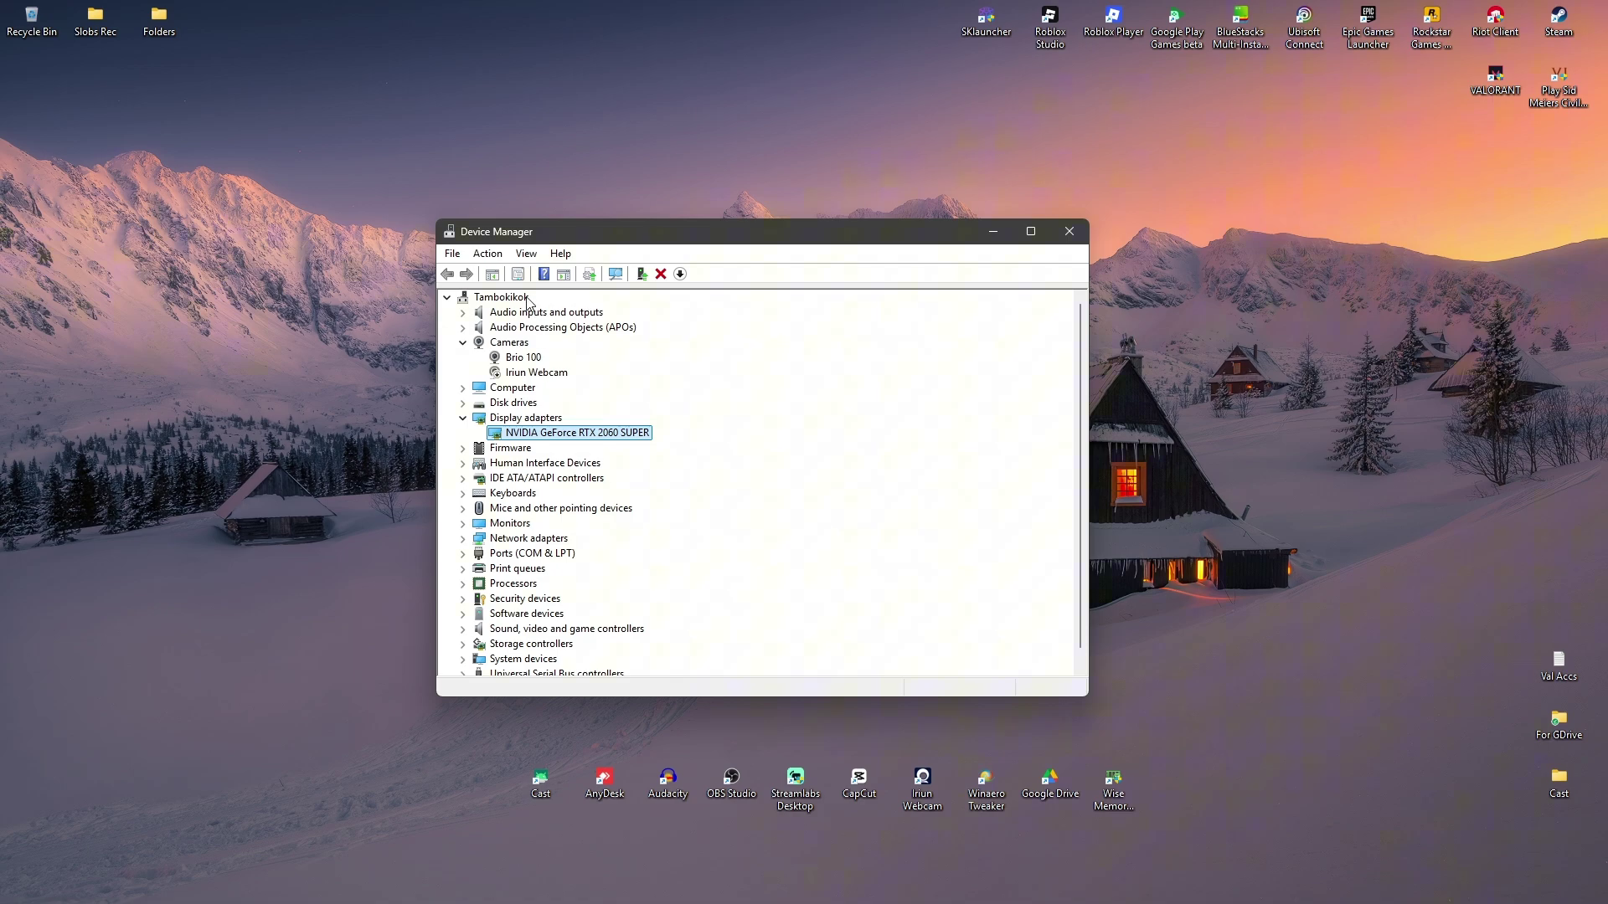
left_click(527, 254)
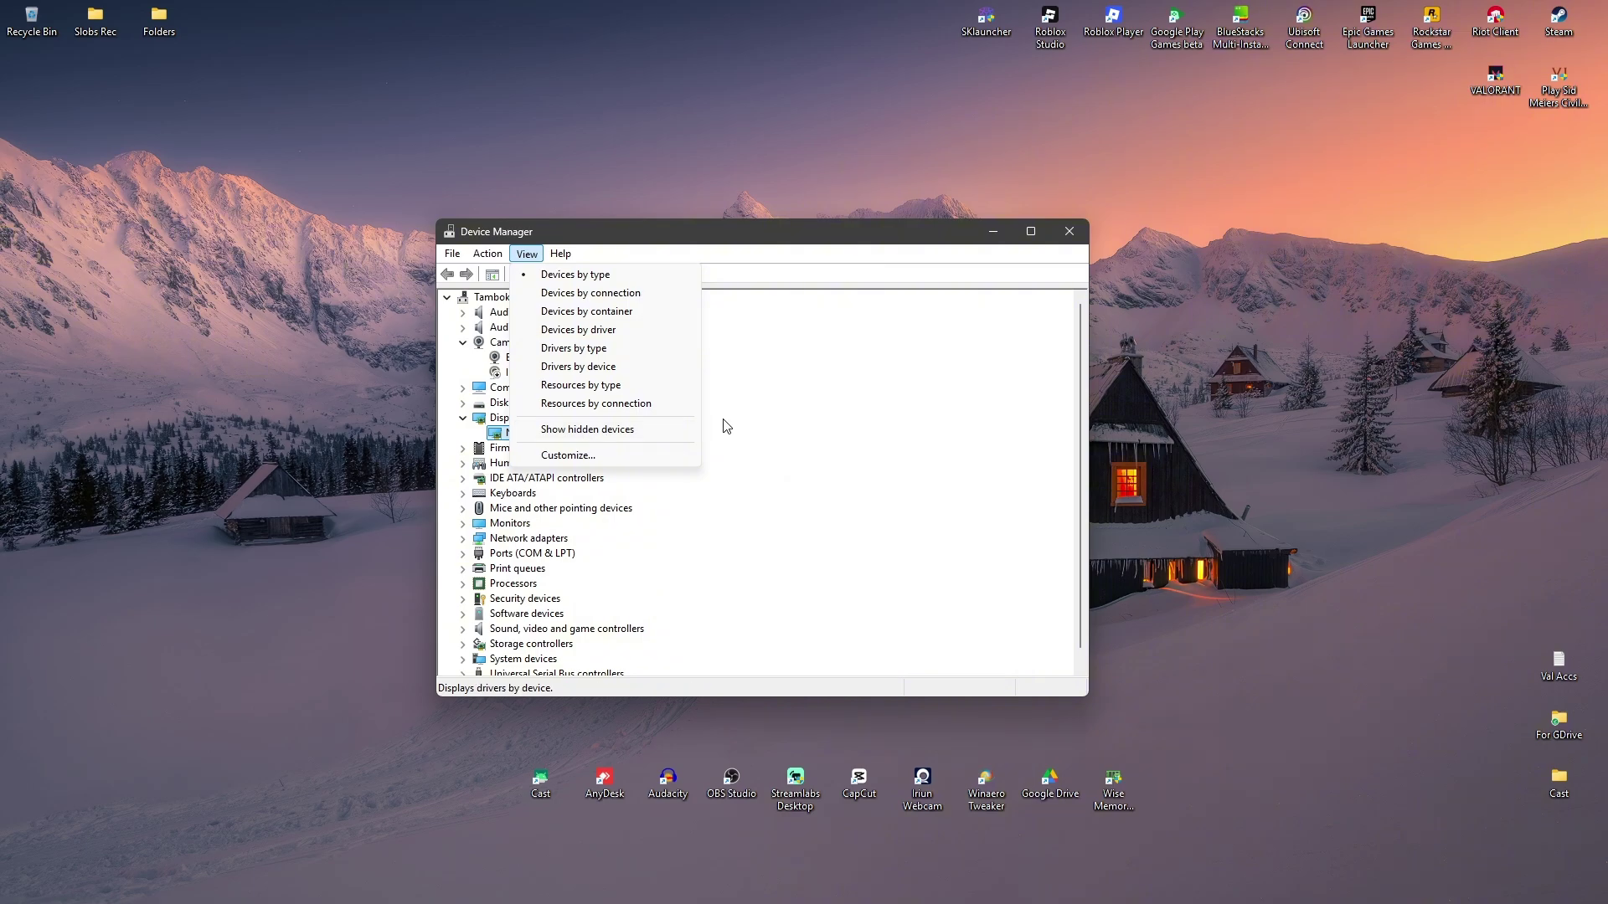
Step: Close Device Manager and search the web for 'nvidia app' in Brave
left_click(1068, 231)
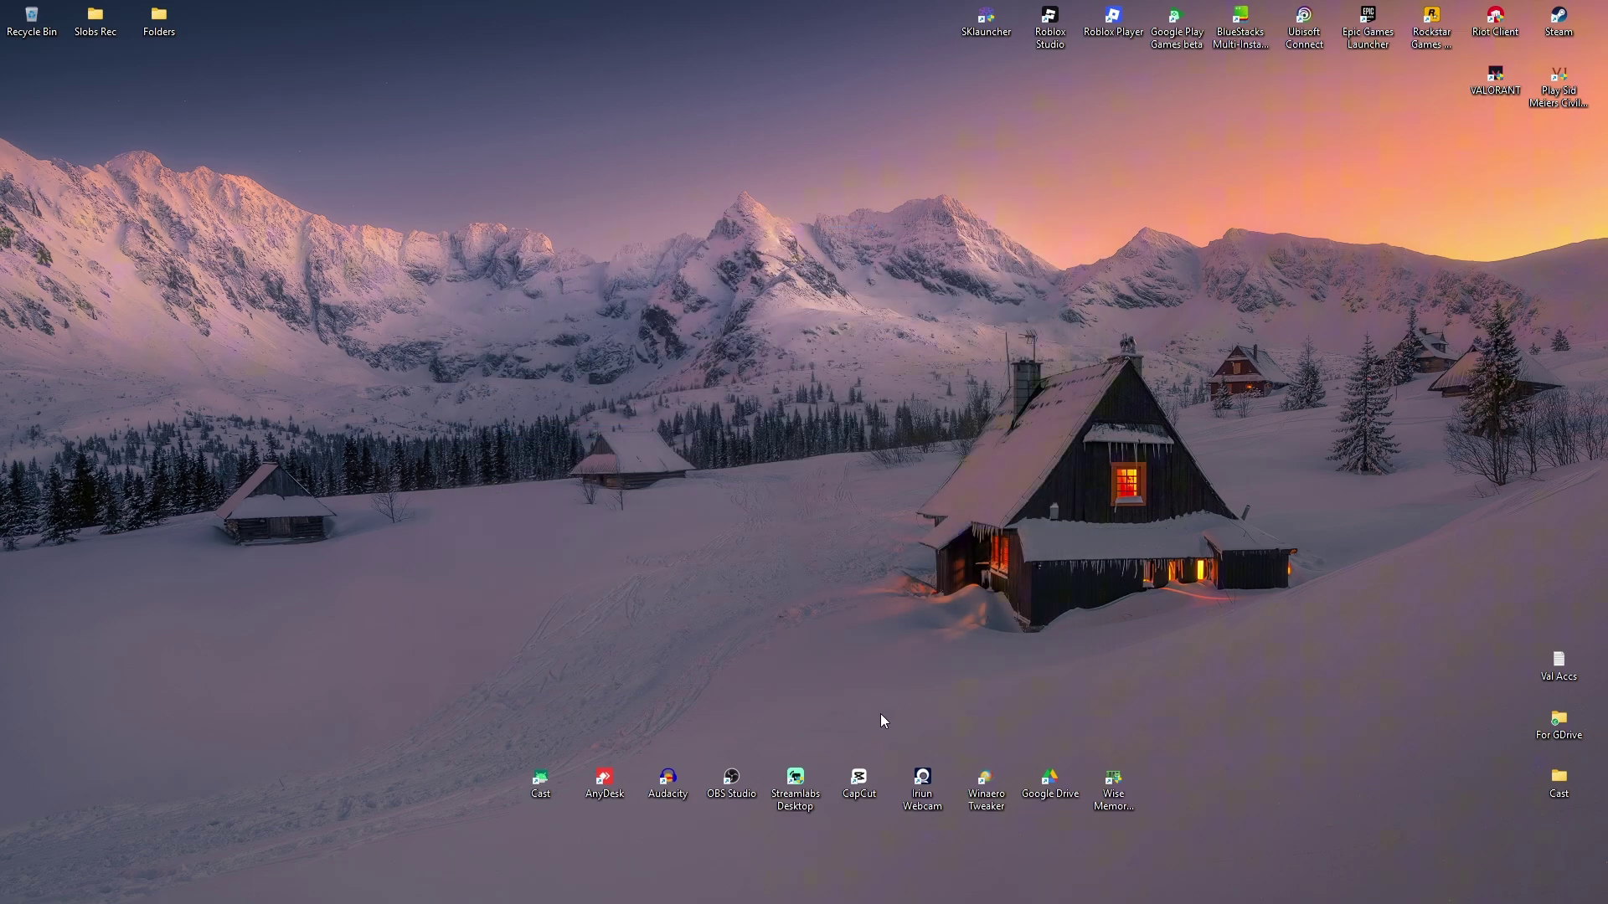
left_click(955, 885)
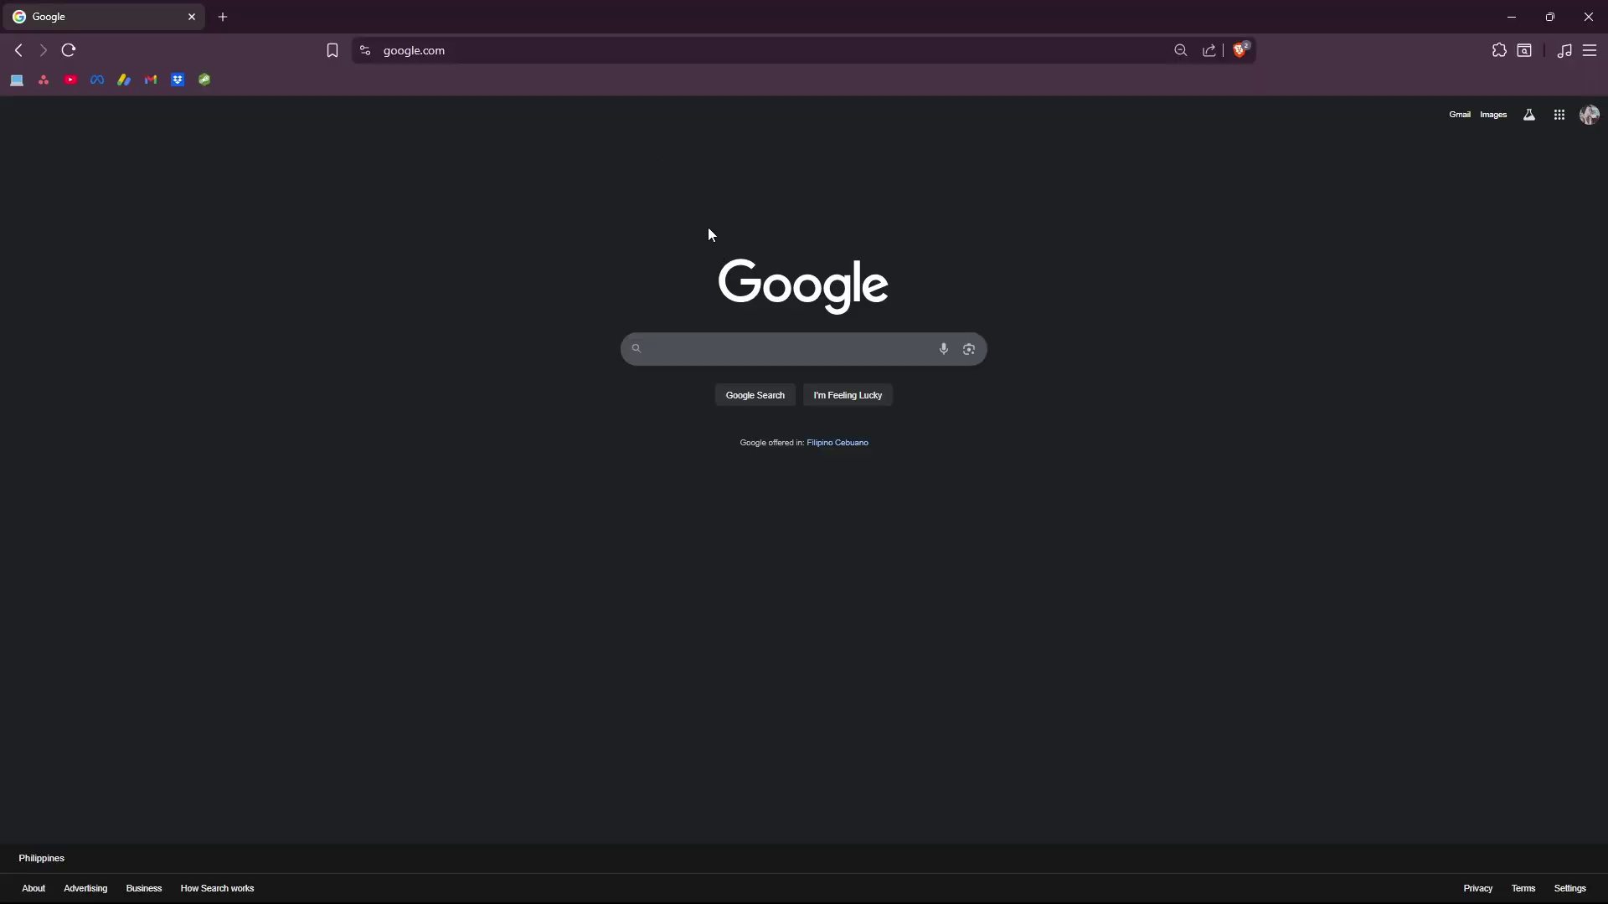
type("nvidia app")
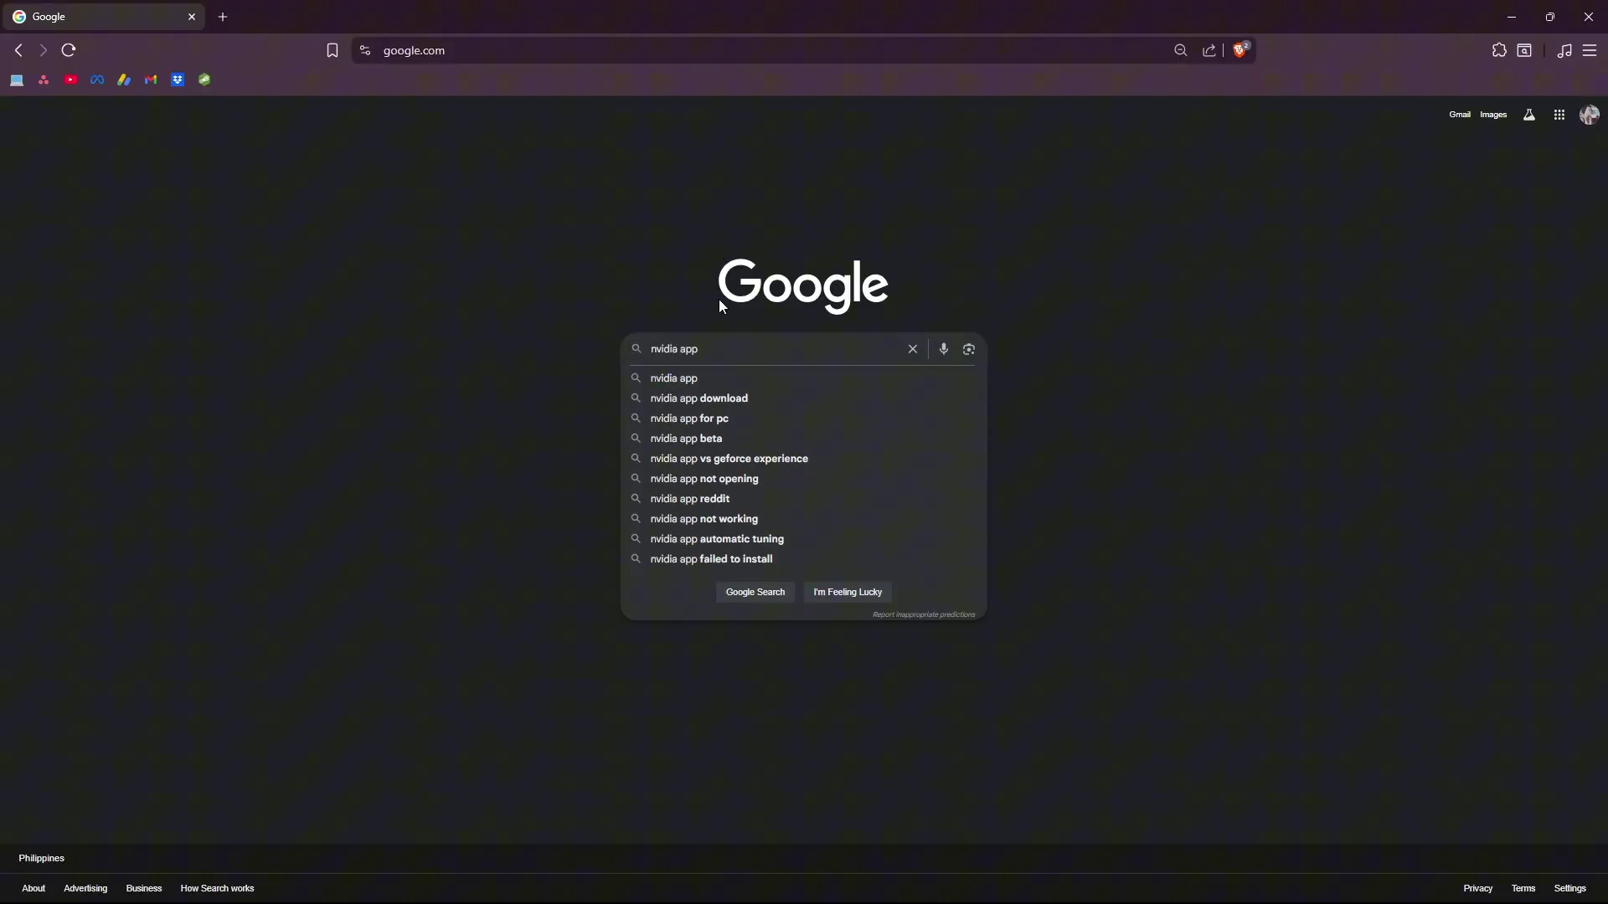
key("Return")
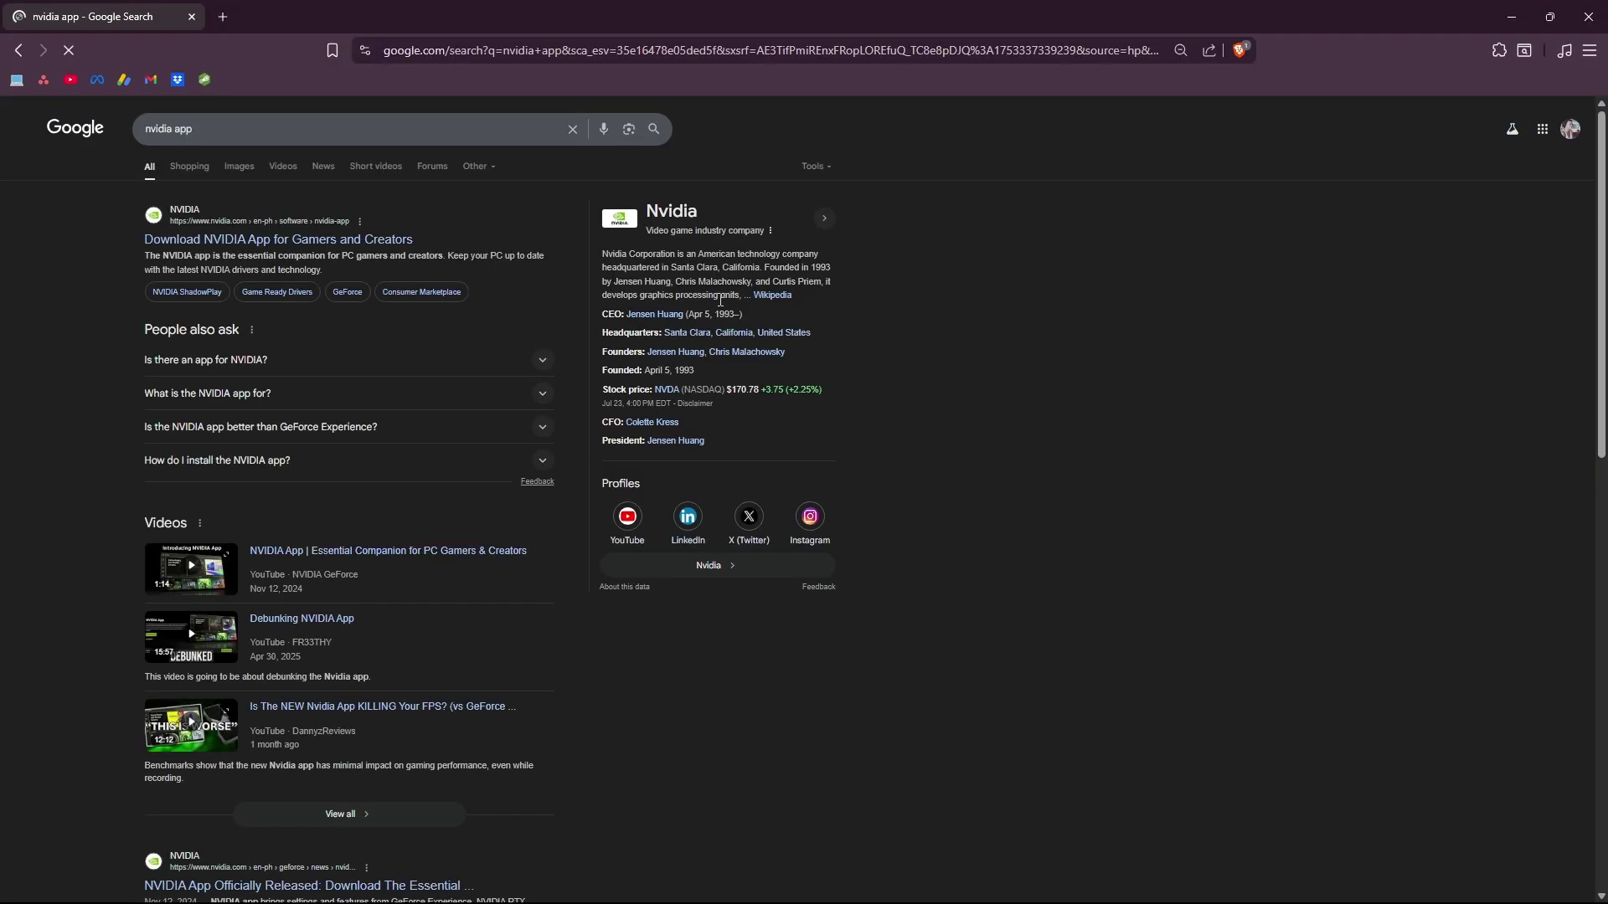
Step: Download the NVIDIA App installer NVIDIA_app_v11.0.4.526.exe from nvidia.com to the Desktop
left_click(247, 250)
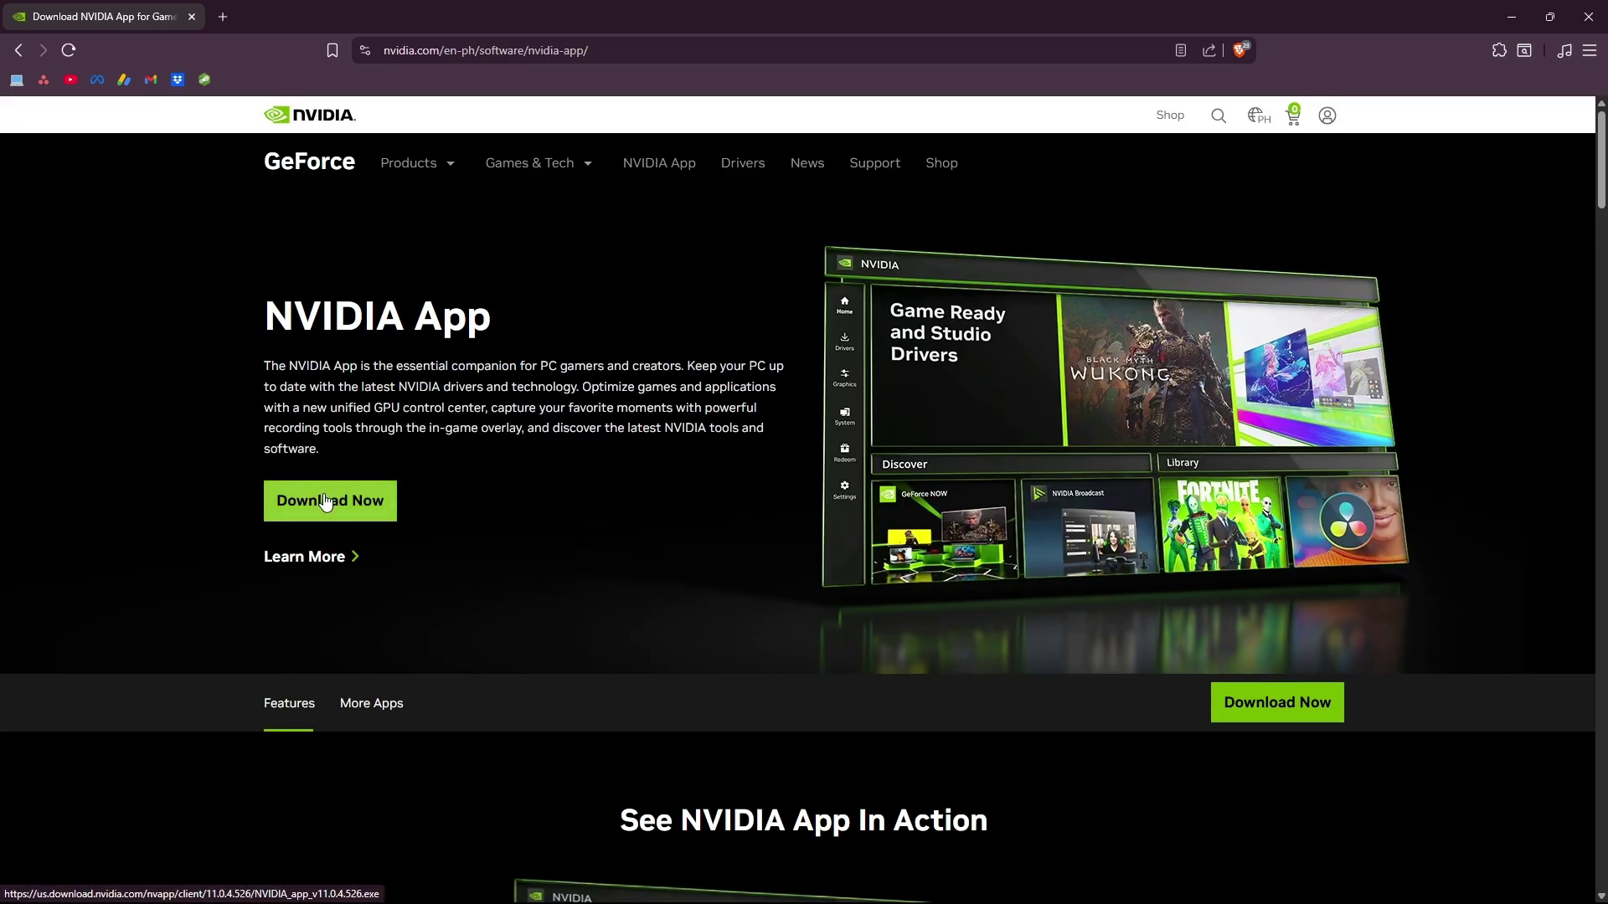
left_click(326, 501)
left_click(94, 201)
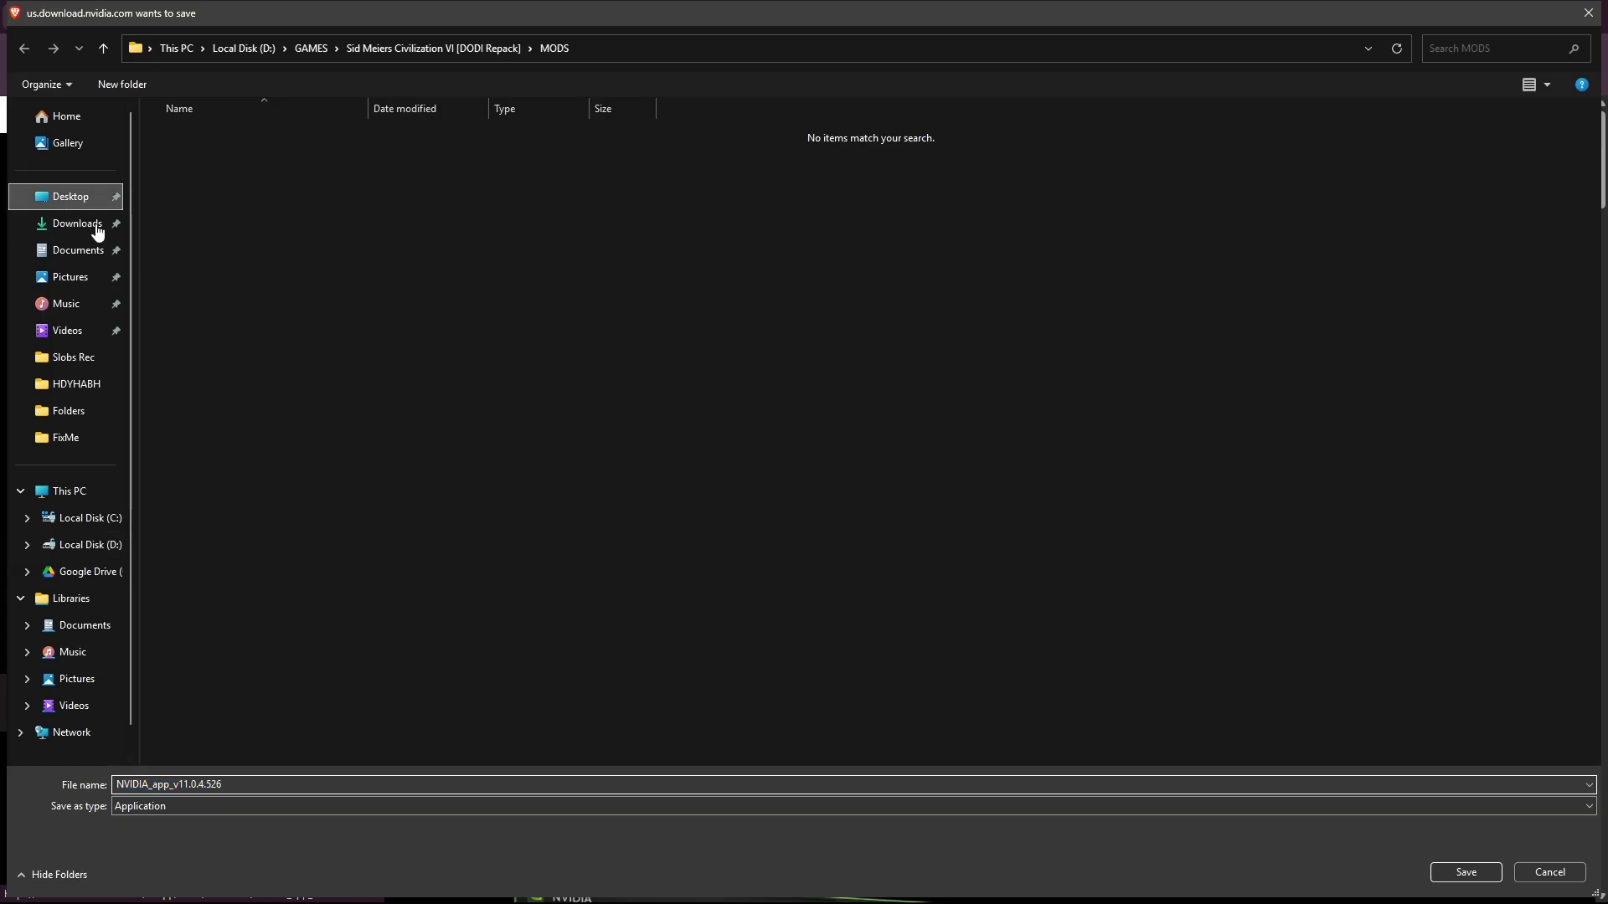
left_click(1465, 873)
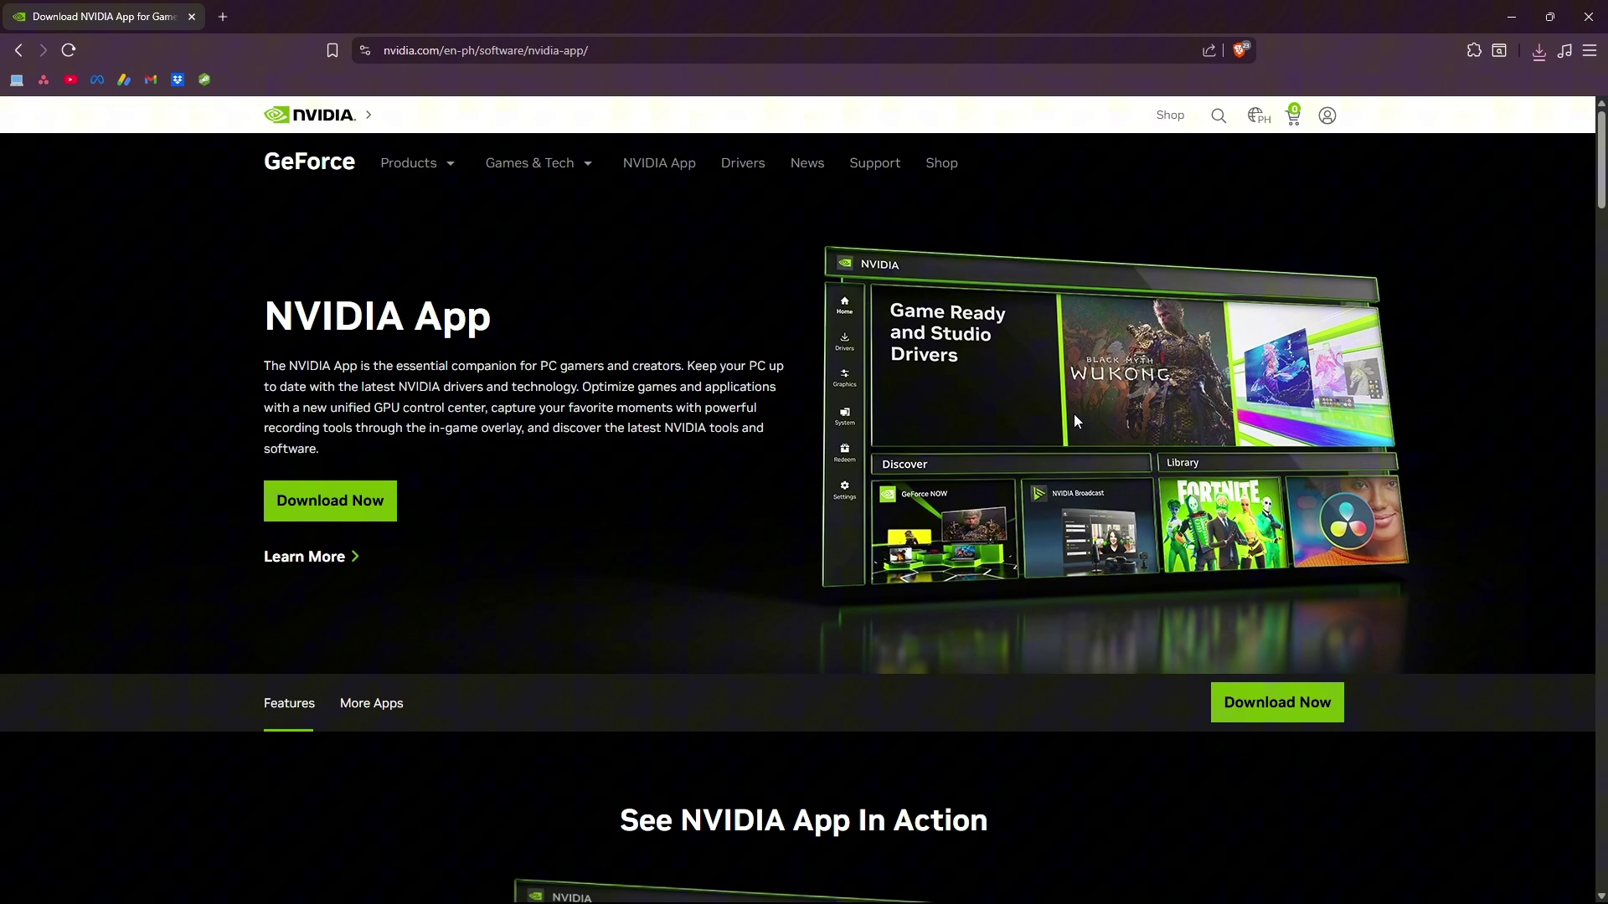
Step: Minimize Brave to the desktop and cancel the NVIDIA App installation, confirming with Yes
double_click(1500, 25)
left_click(1483, 59)
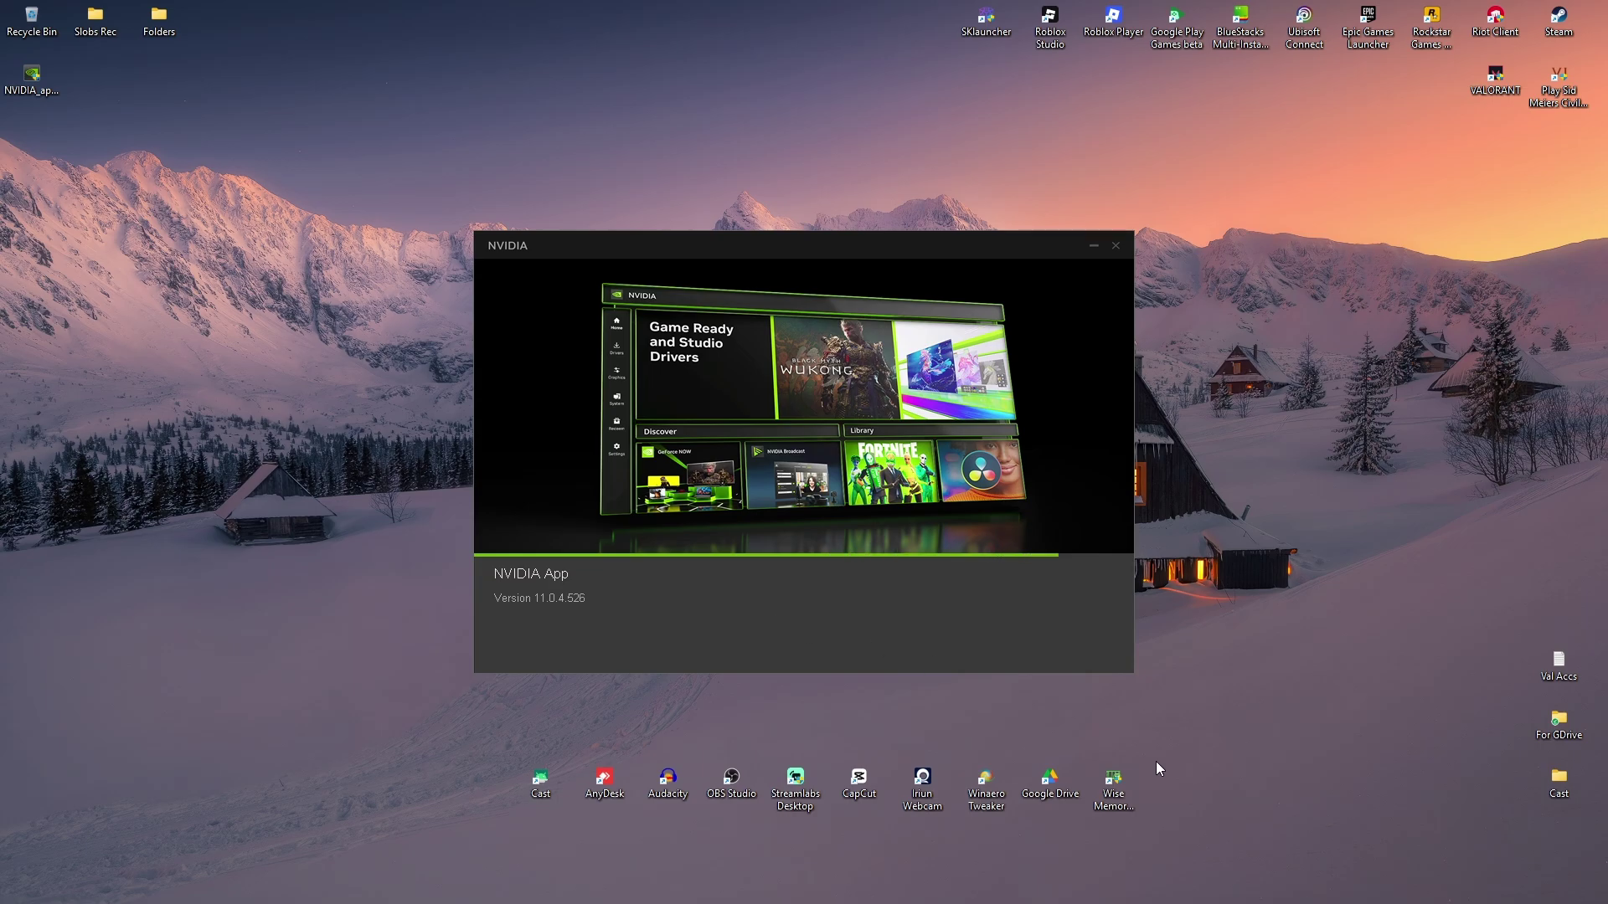
right_click(1271, 885)
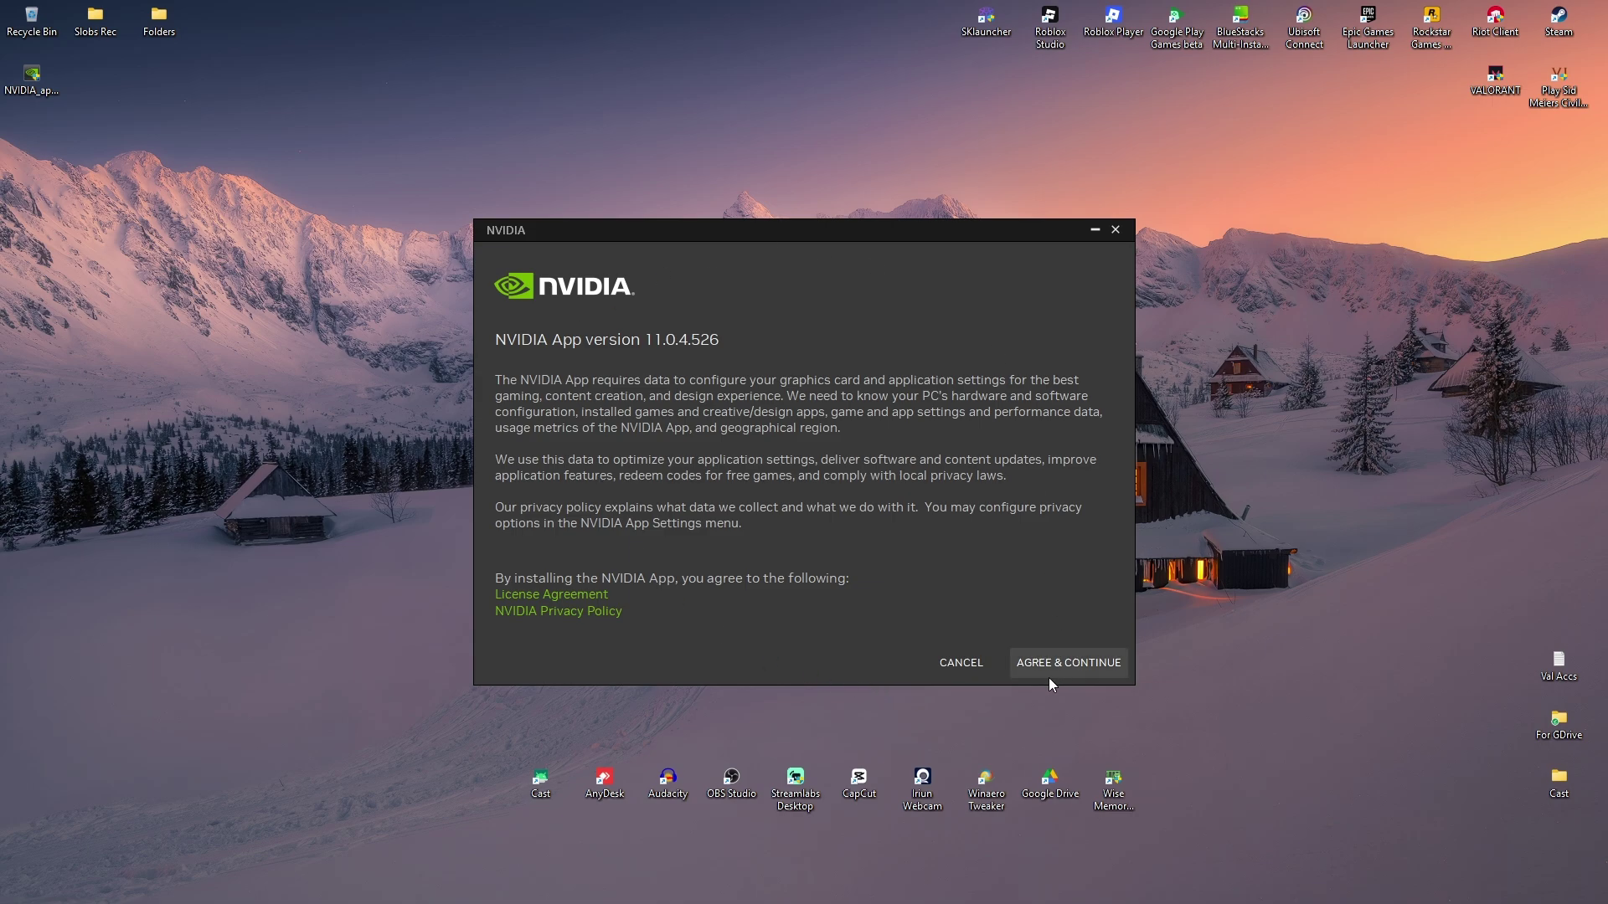
left_click(1114, 232)
left_click(805, 522)
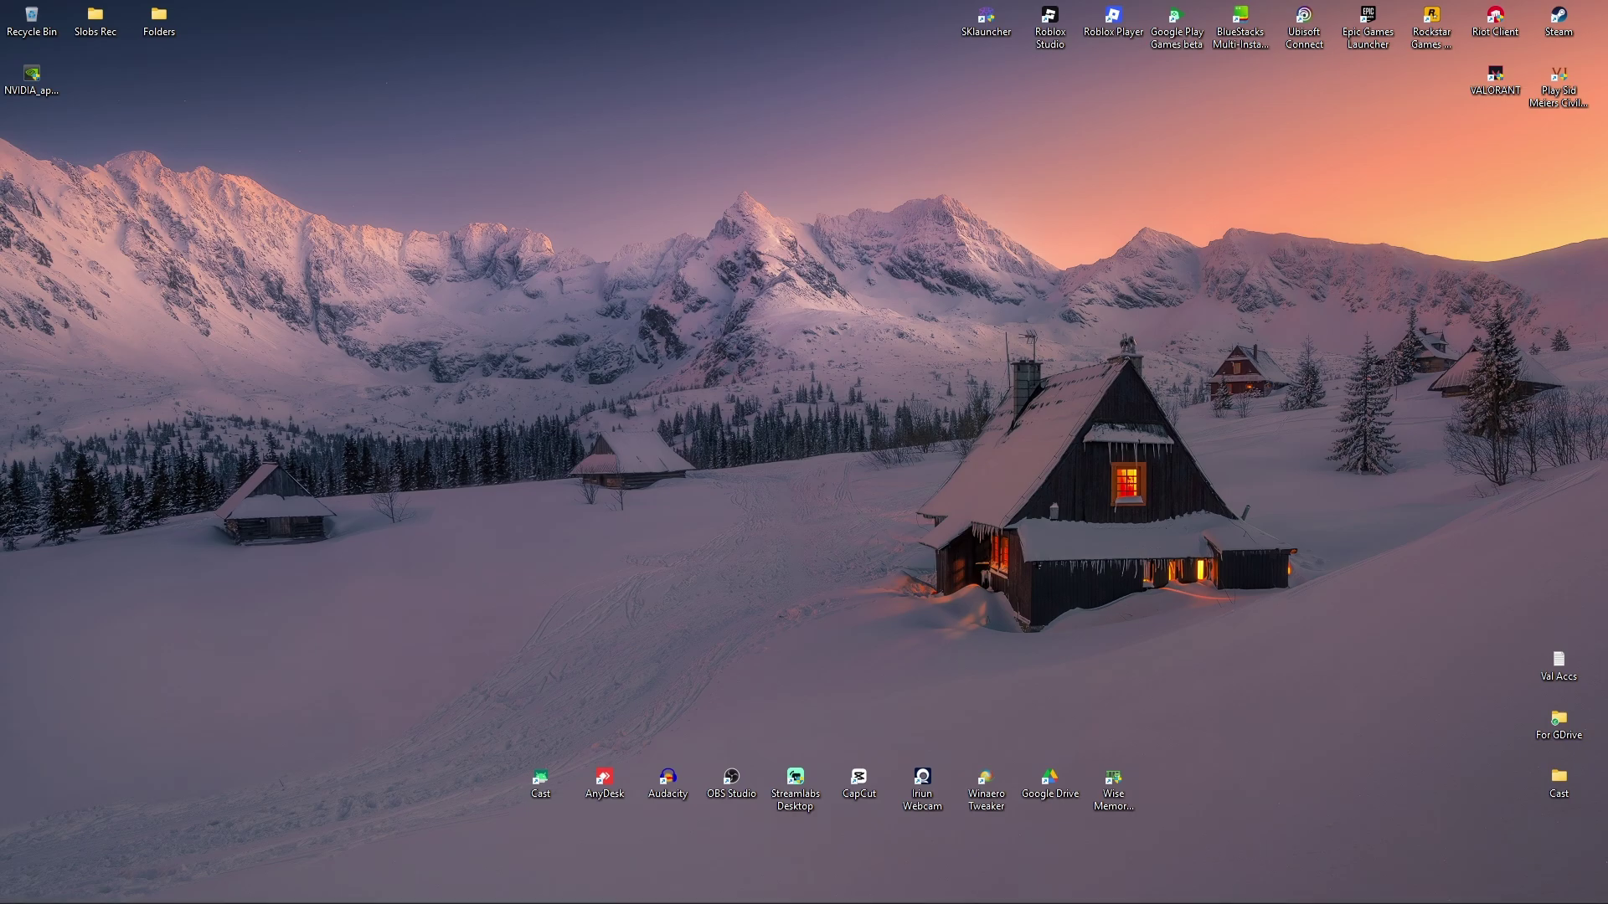
Step: Enter 'asrock b550m pro4' in Brave's new tab, then search Windows for 'system'
mouse_move(955, 881)
left_click(1029, 835)
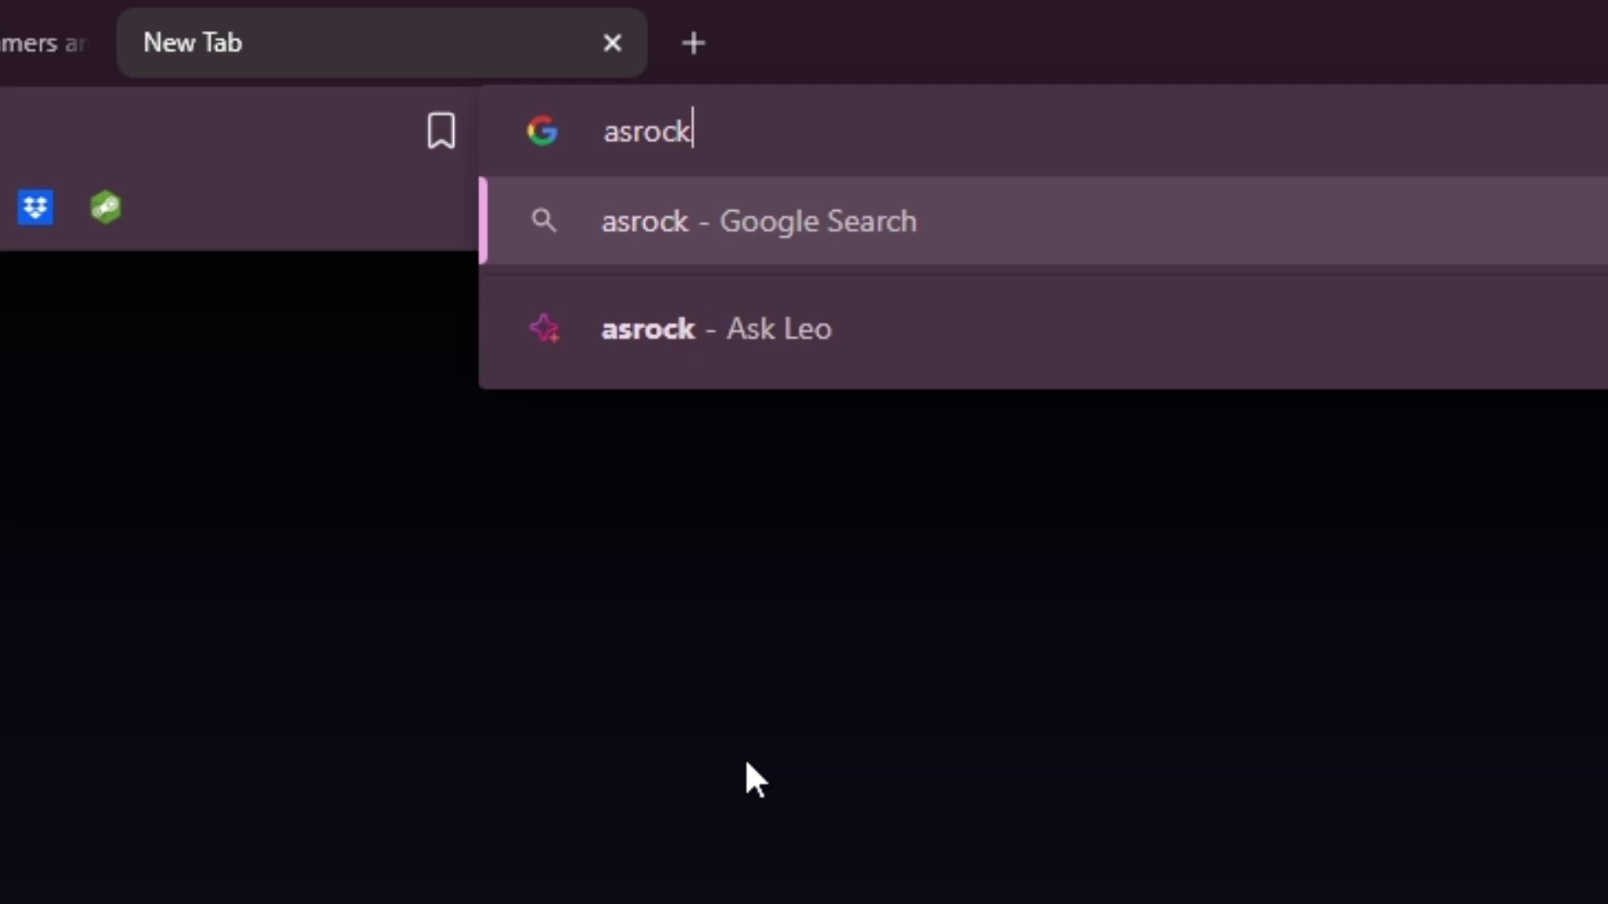
type("550m pro")
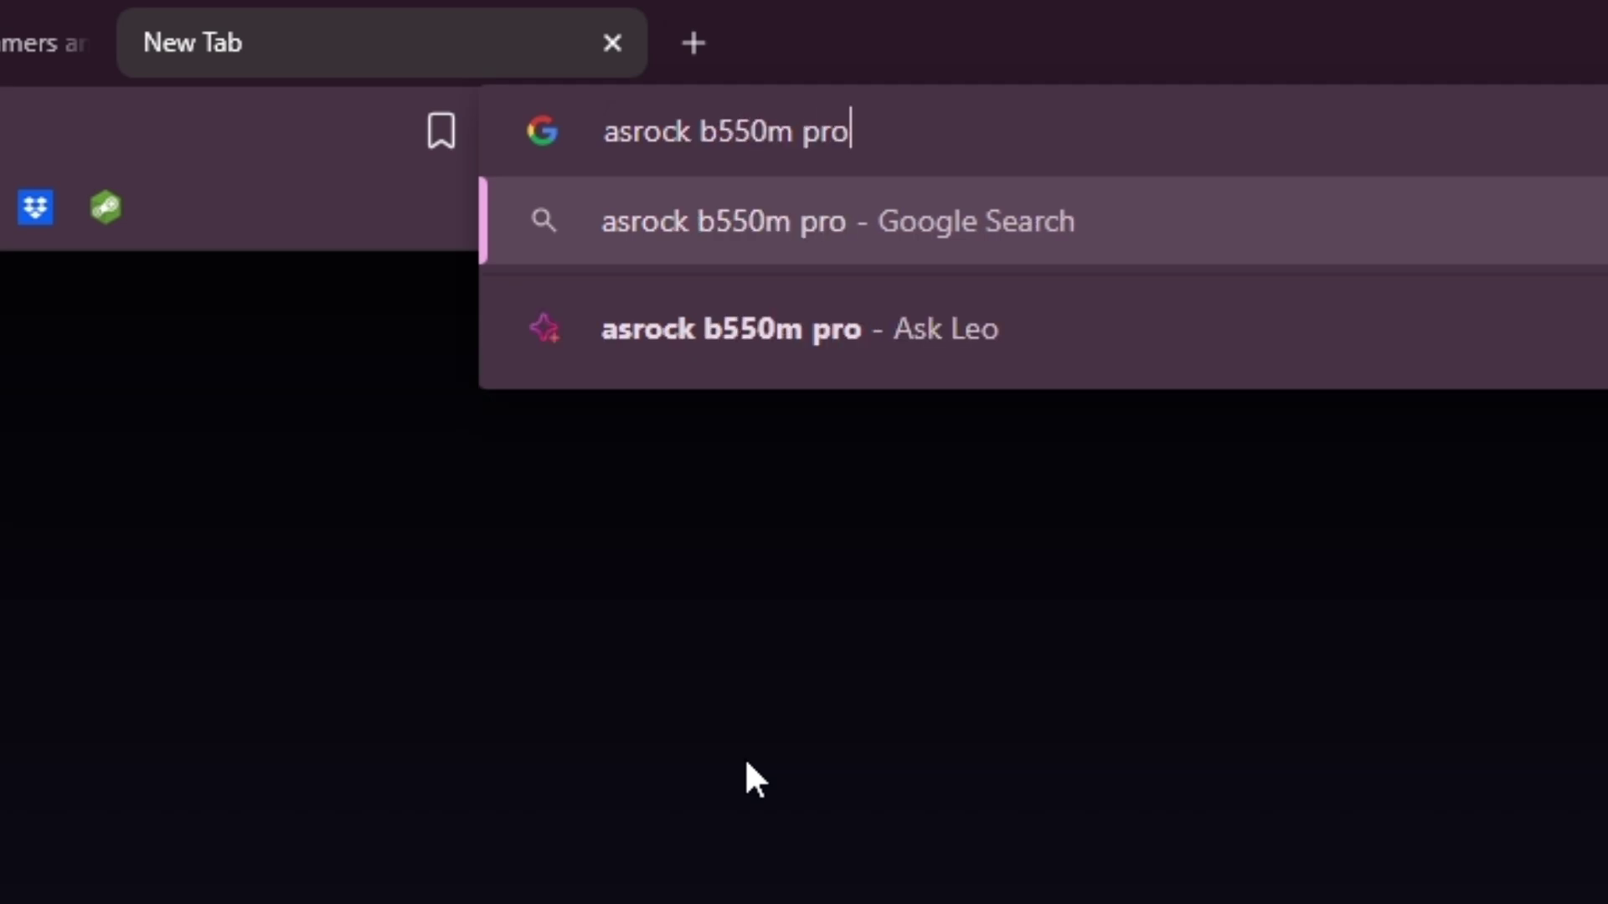
type("4")
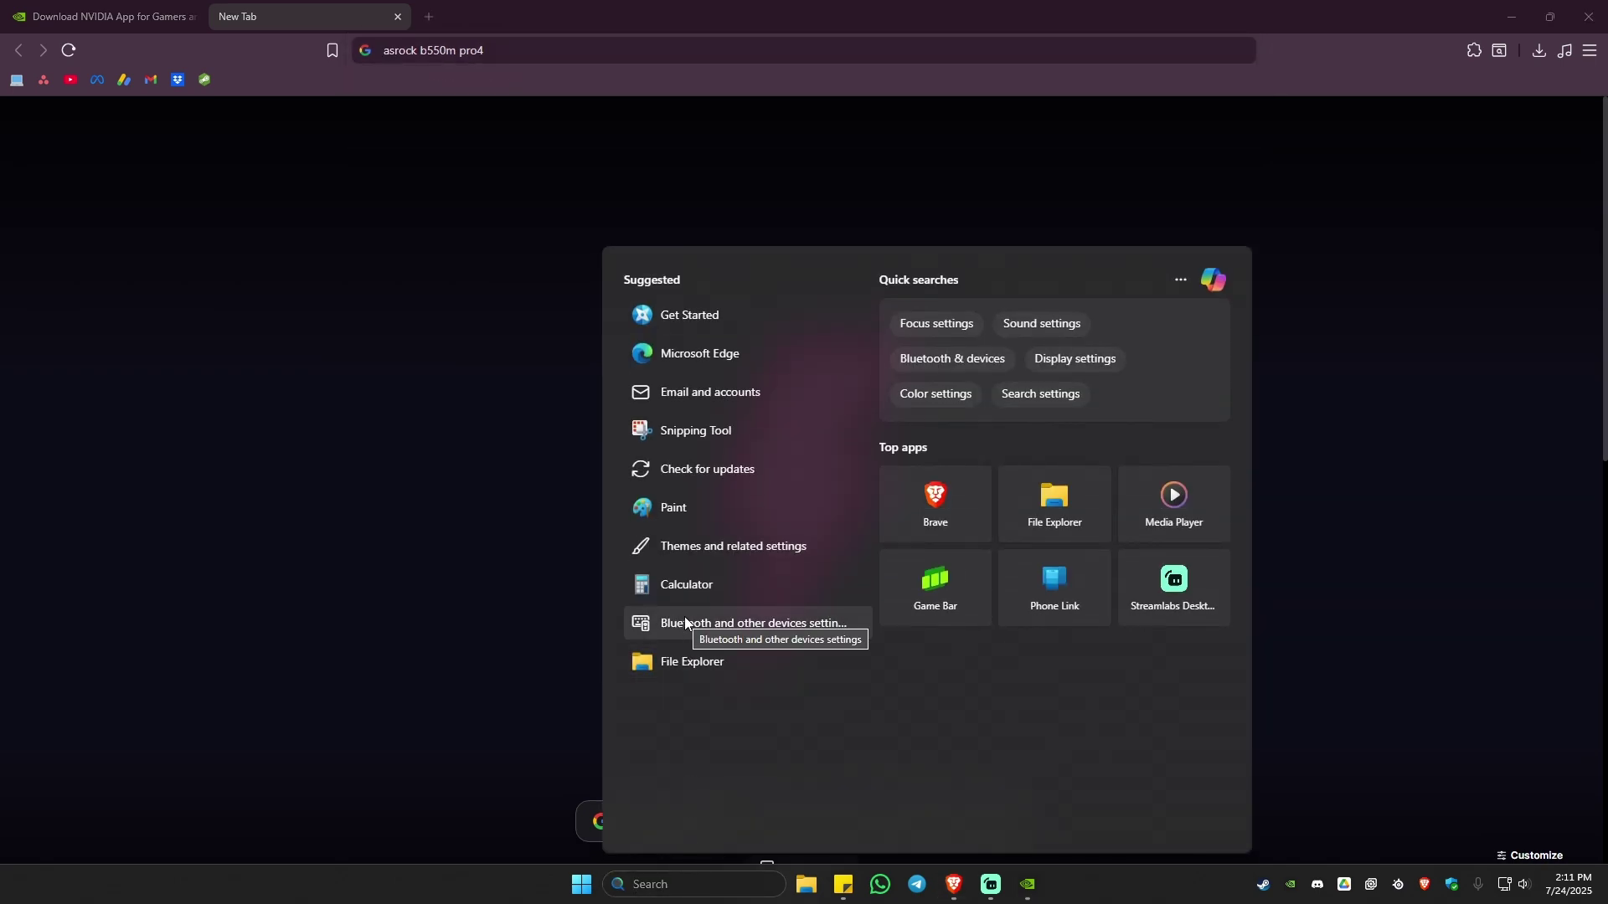
type("system")
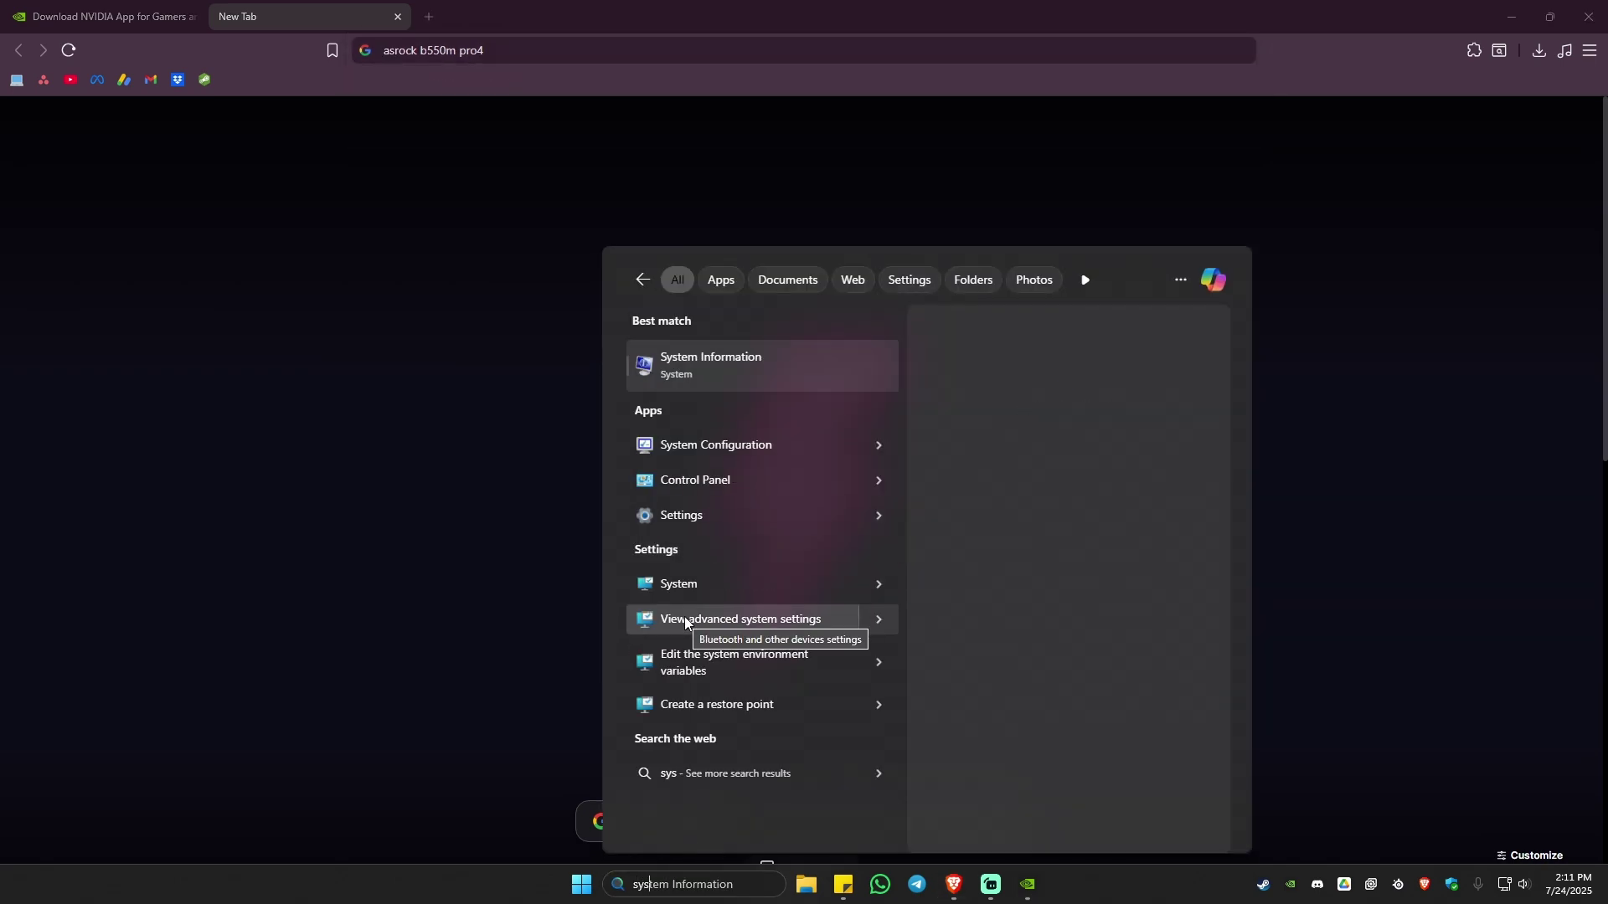
Step: Open System Information and read the baseboard entries: manufacturer ASRock, product B550M Pro4
left_click(721, 373)
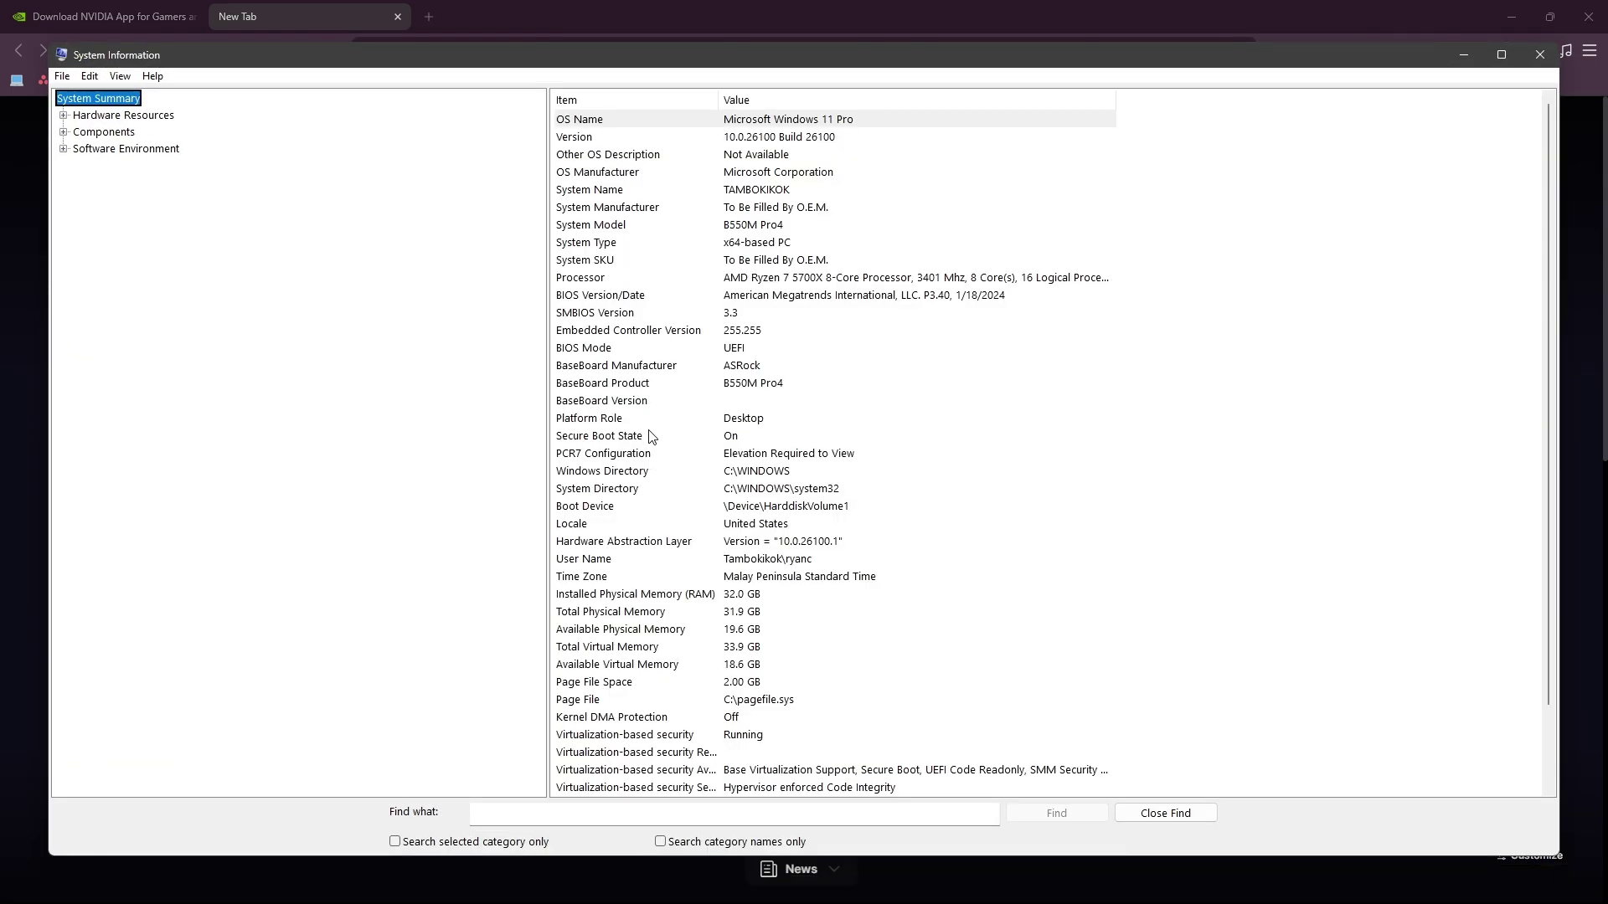
left_click(589, 369)
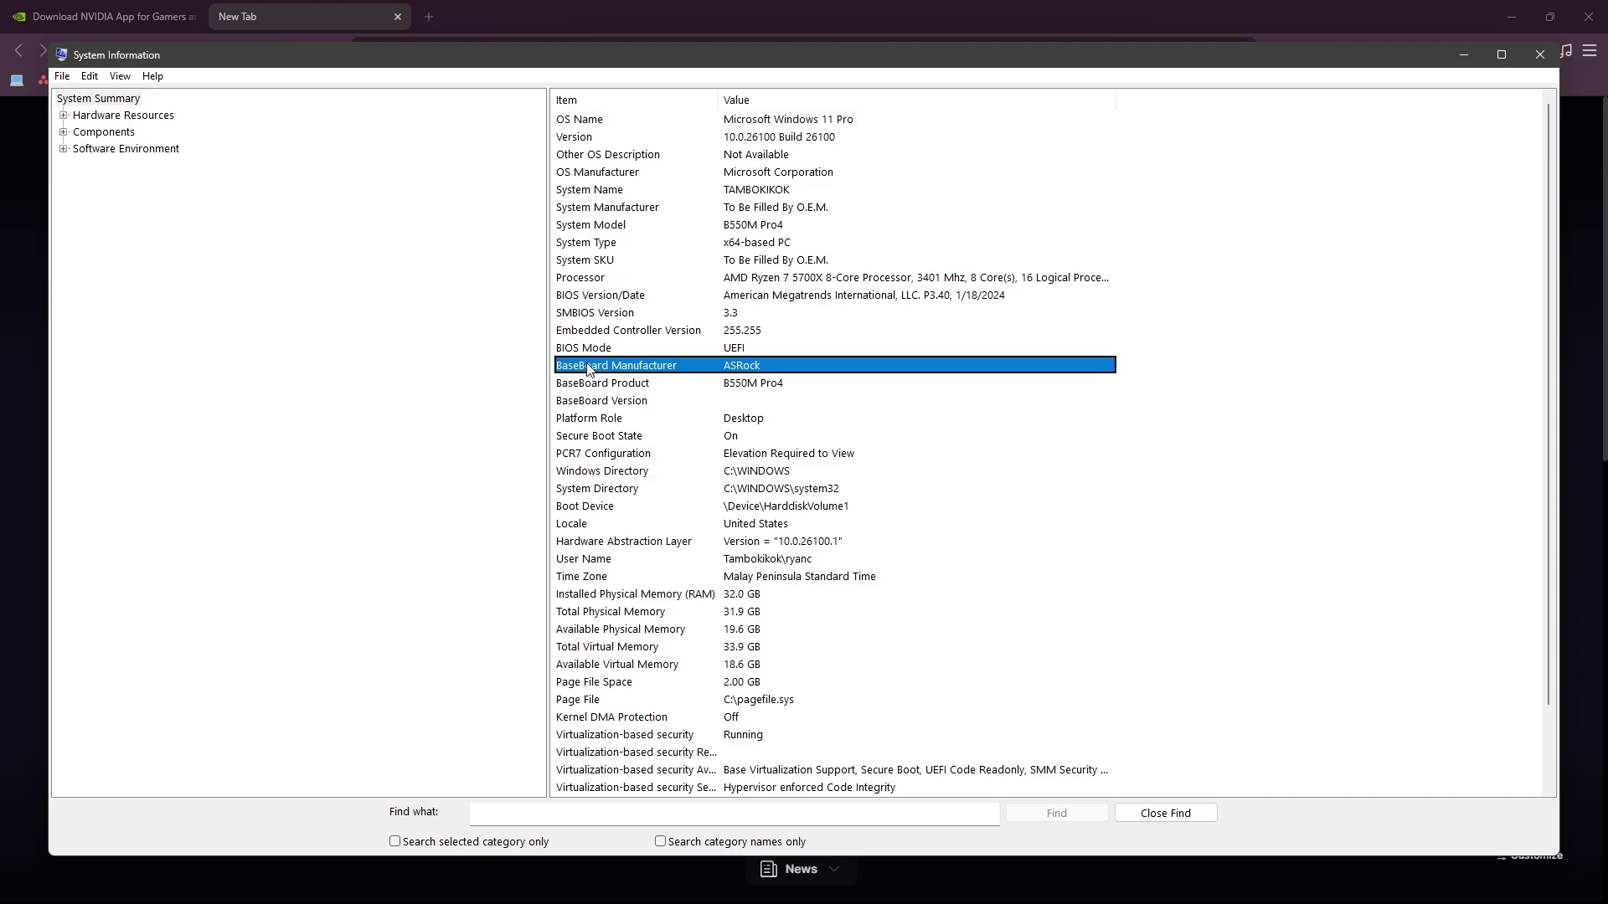
left_click(633, 386)
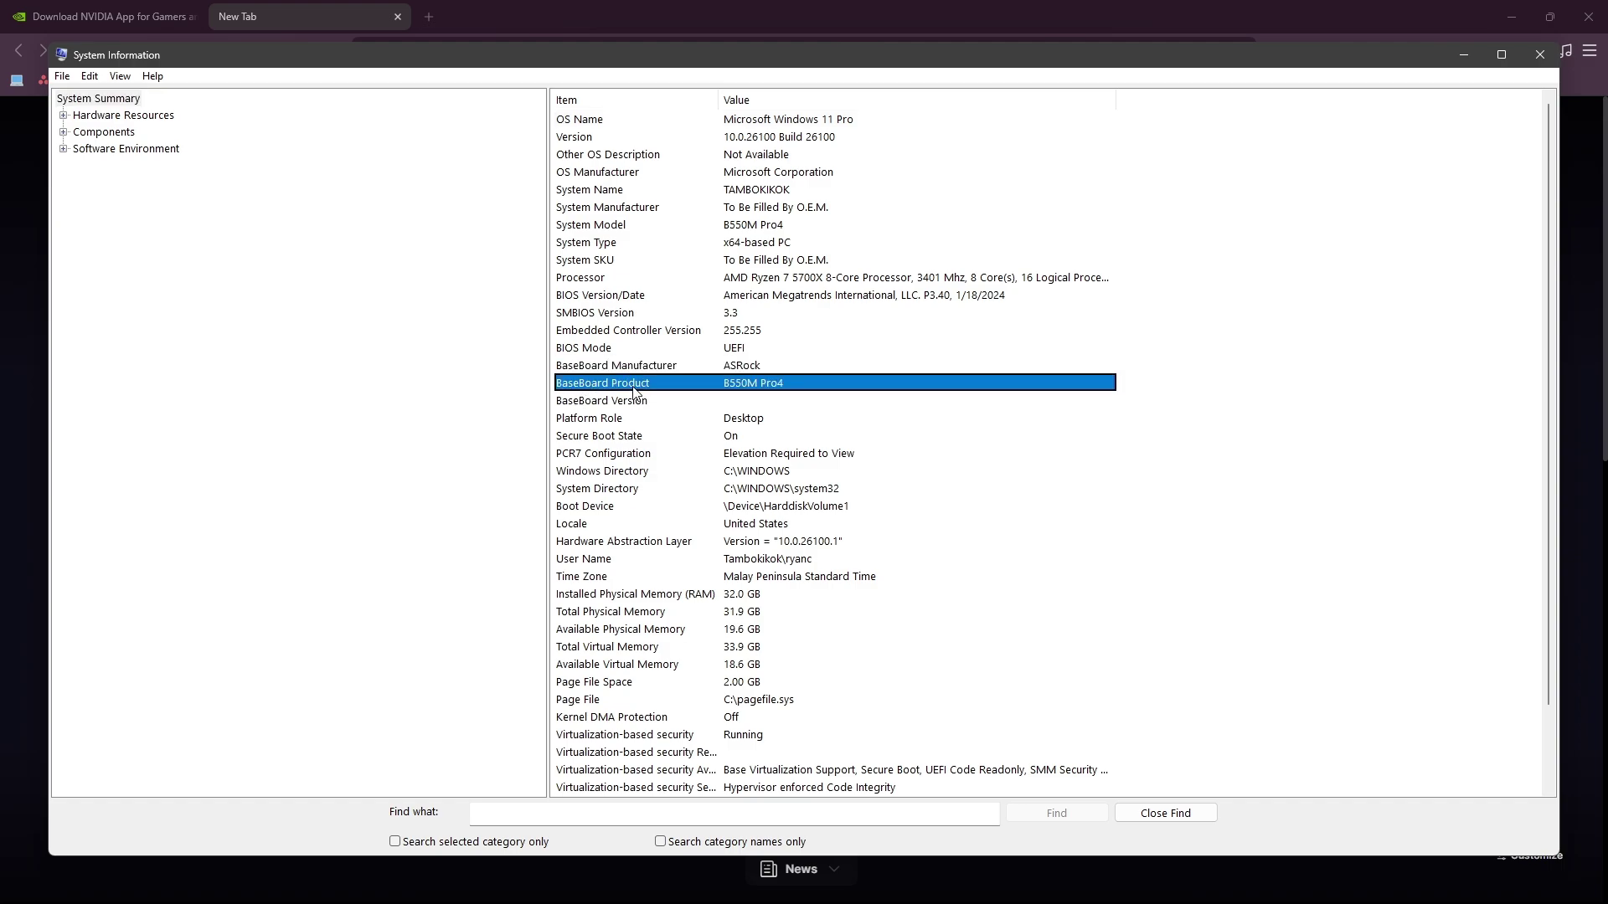
left_click(753, 368)
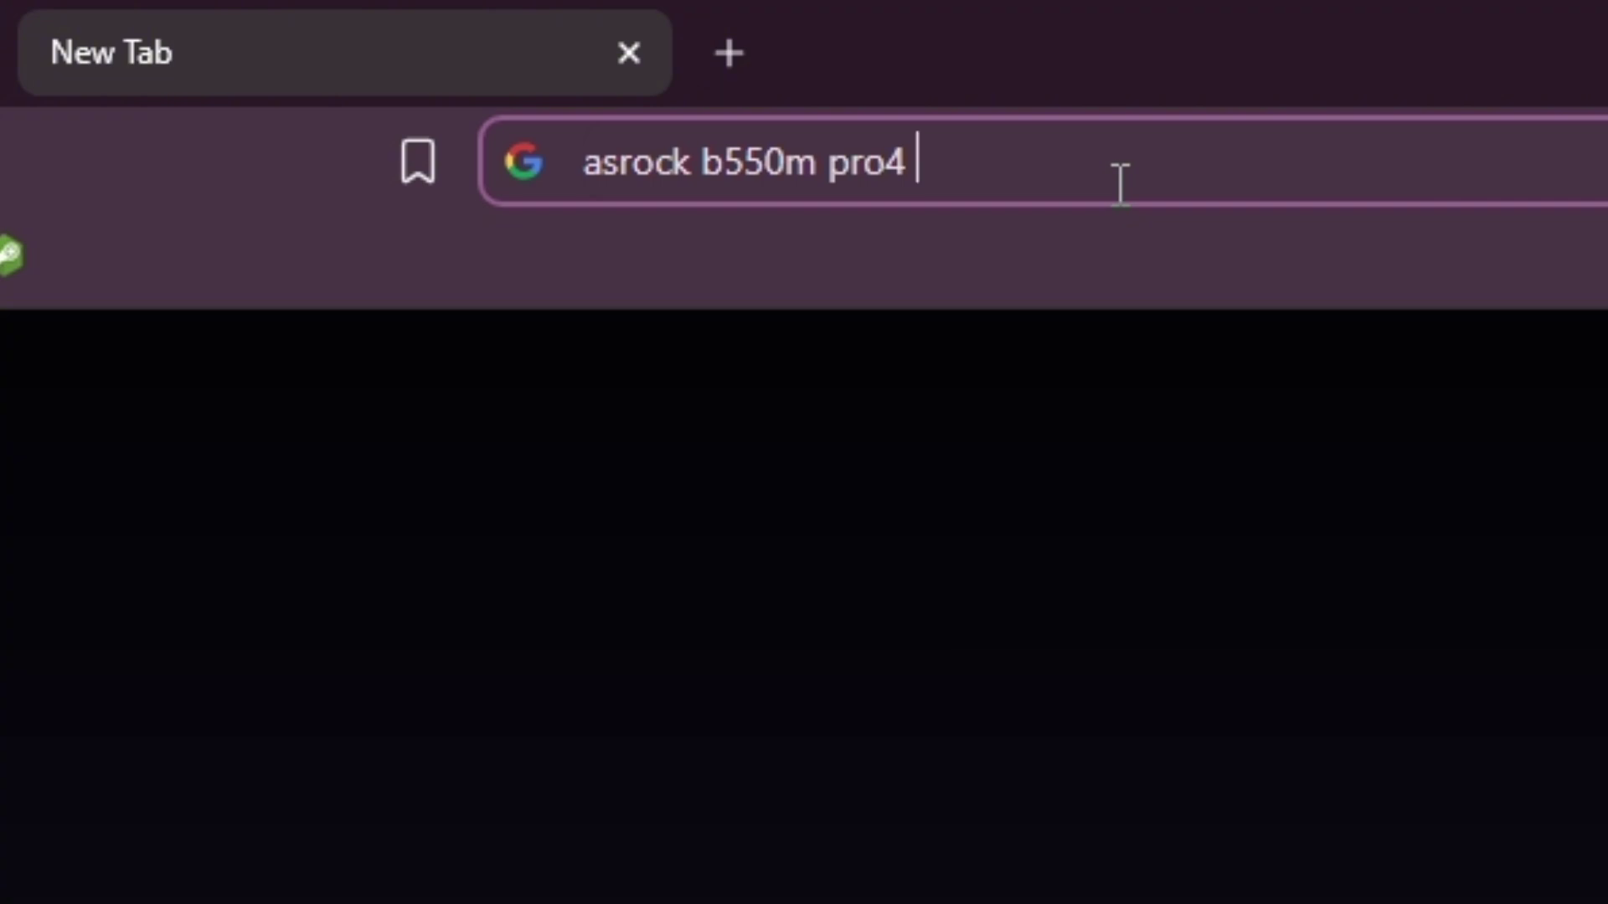
Step: Search 'asrock b550m pro4 reset bios', then revise the query to 'asrock b550m pro4 update bios'
type("rese")
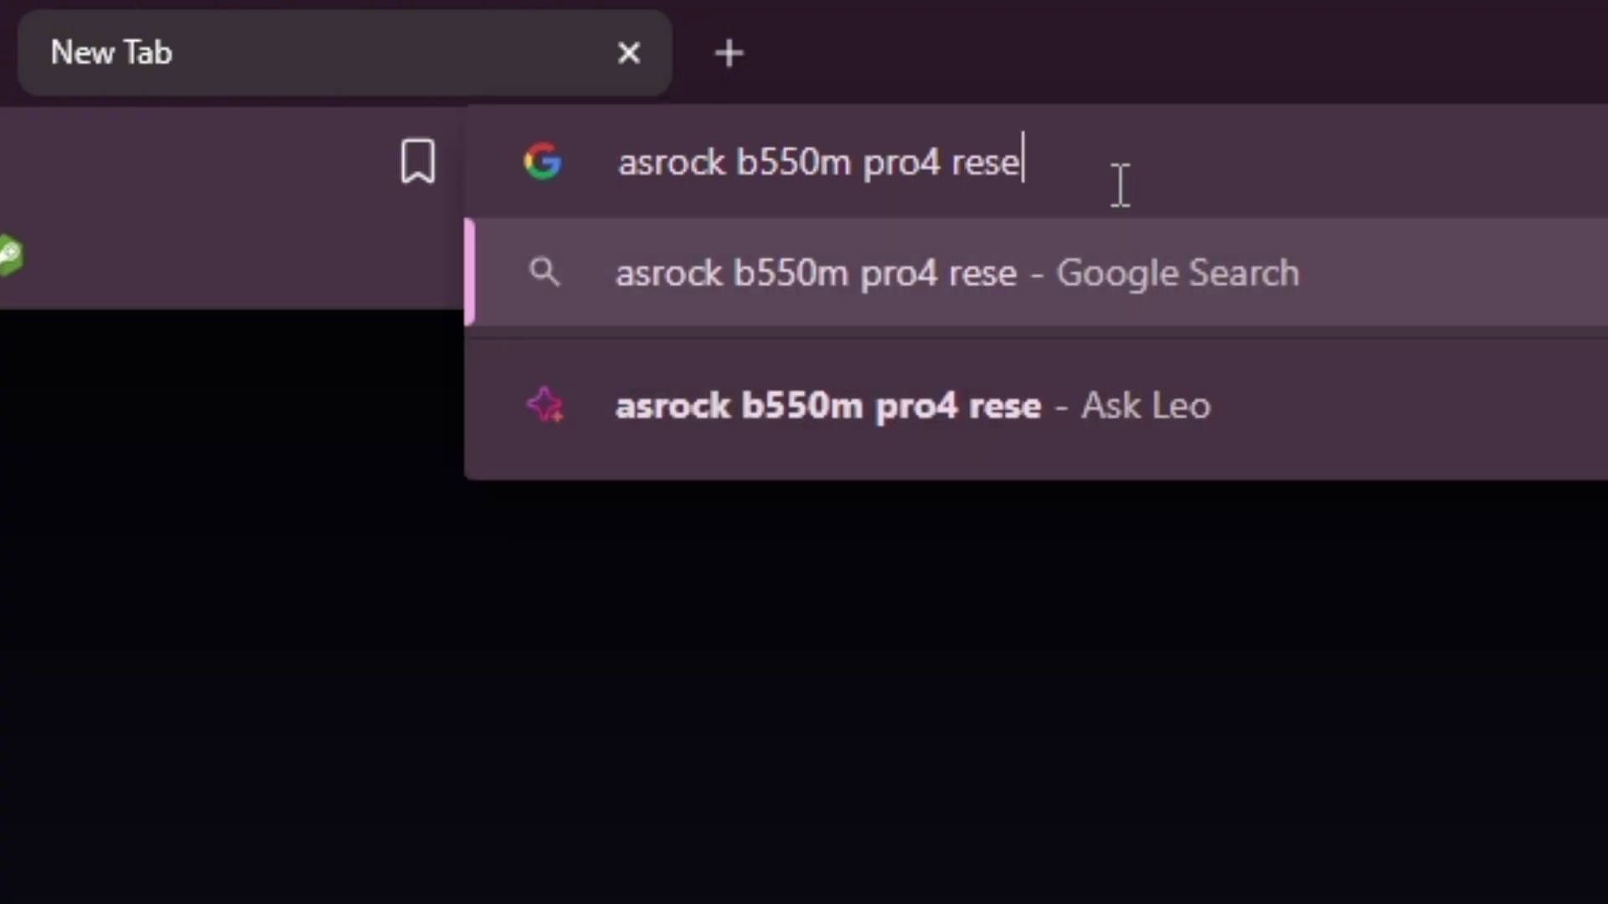
type("t bios")
key("Return")
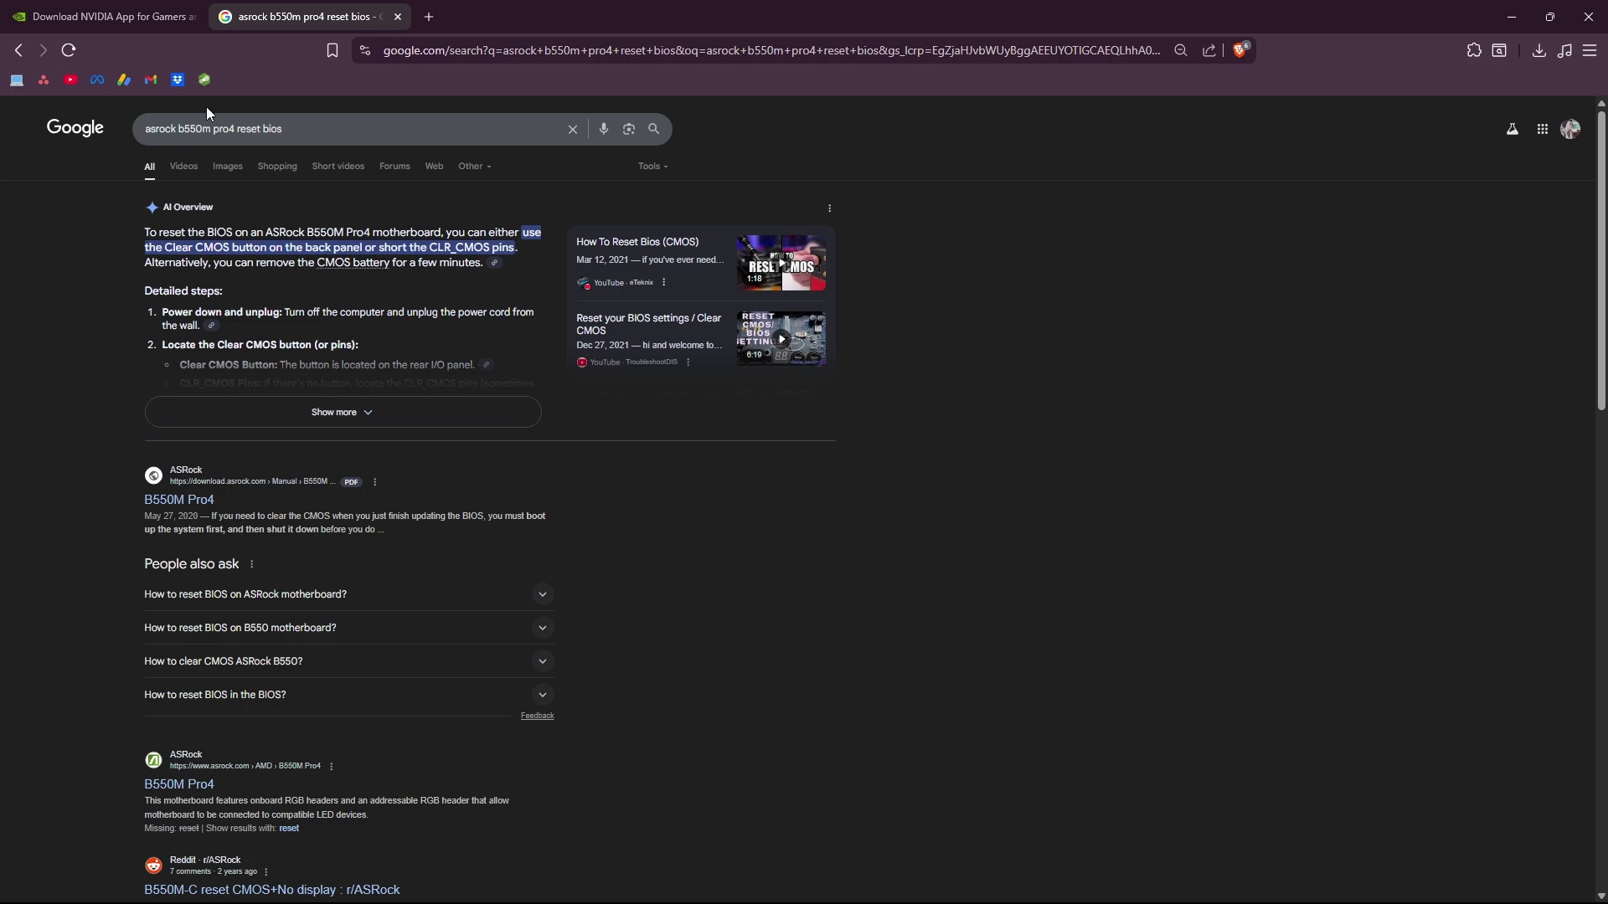
left_click_drag(295, 130, 241, 130)
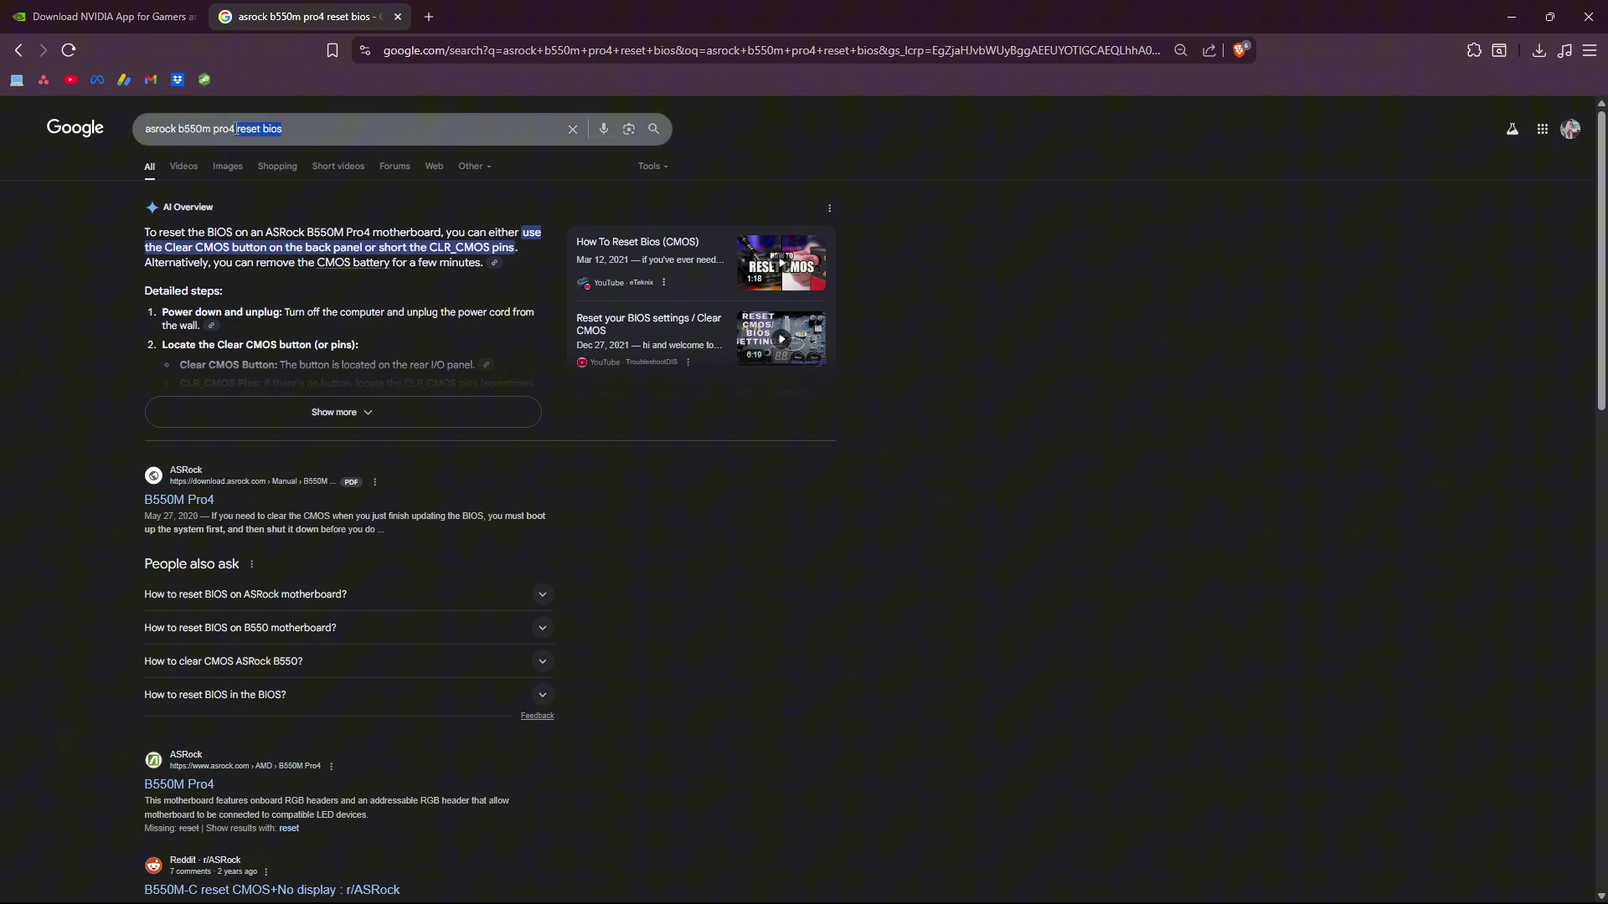
key("BackSpace")
type("update biod")
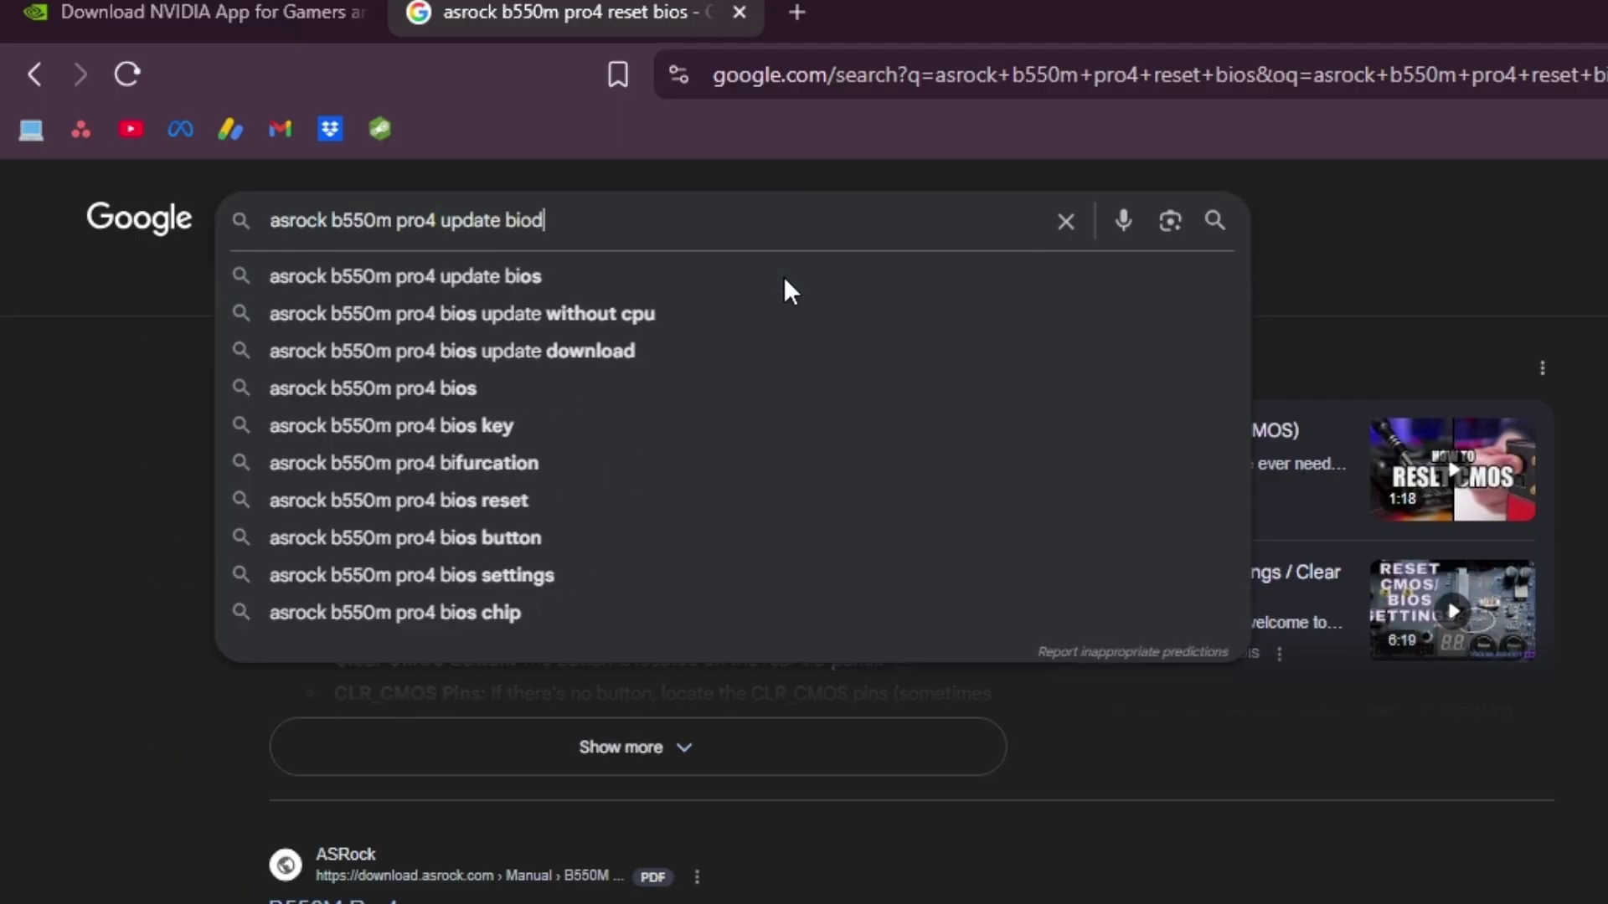
key("BackSpace")
type("s")
key("Return")
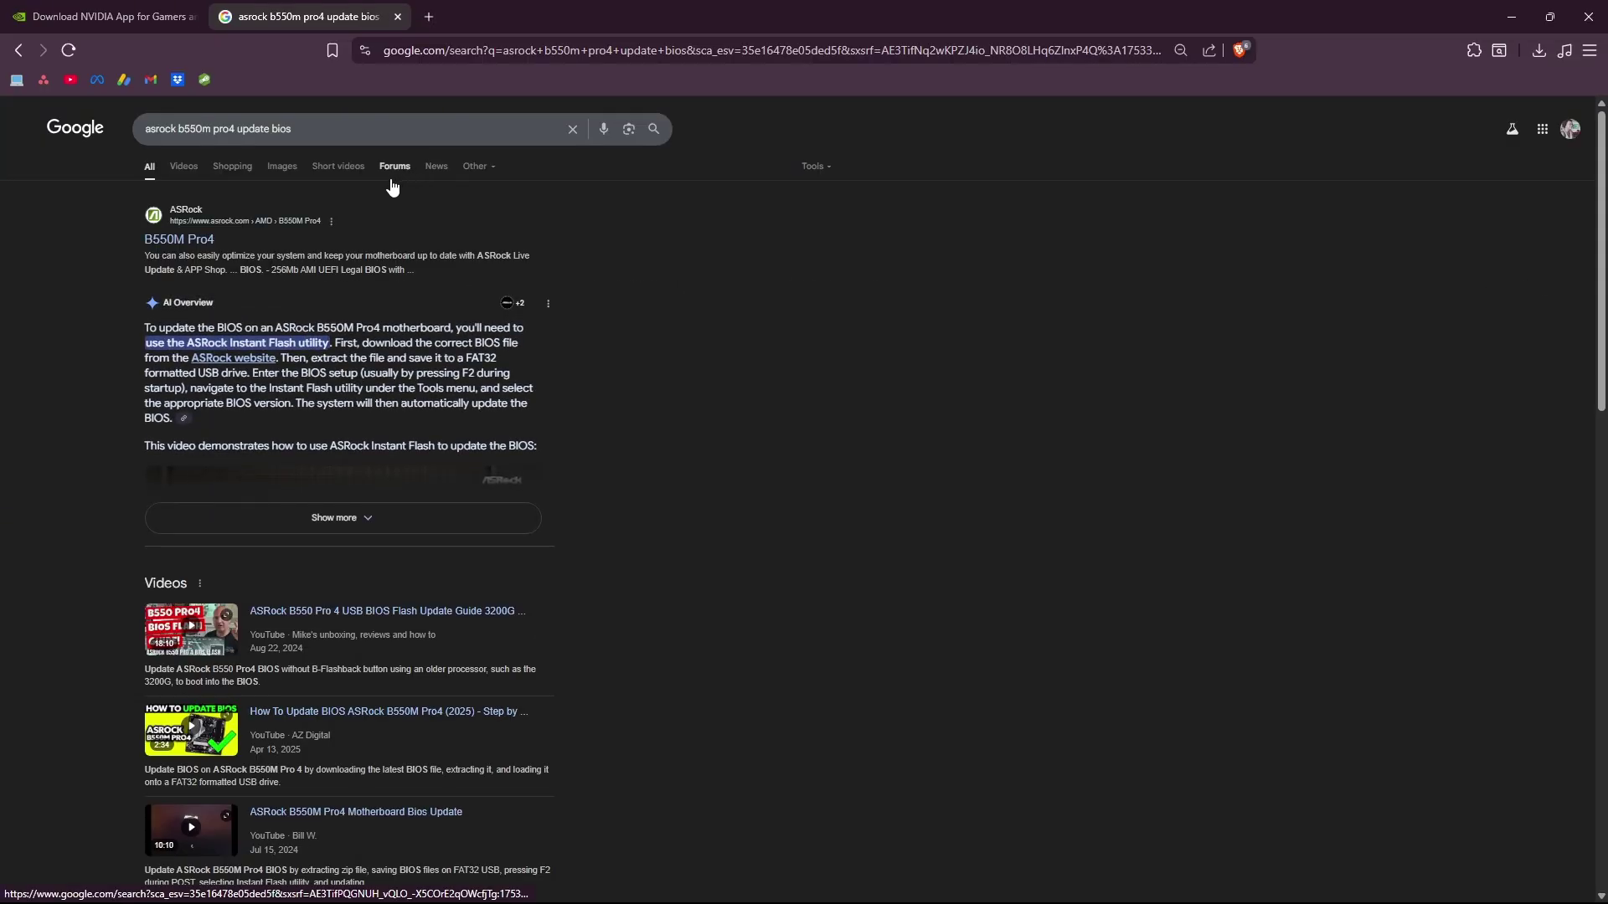
Step: Open the ASRock B550M Pro4 product page and show its Support BIOS list, starting at 3.61 [Beta]
left_click(196, 243)
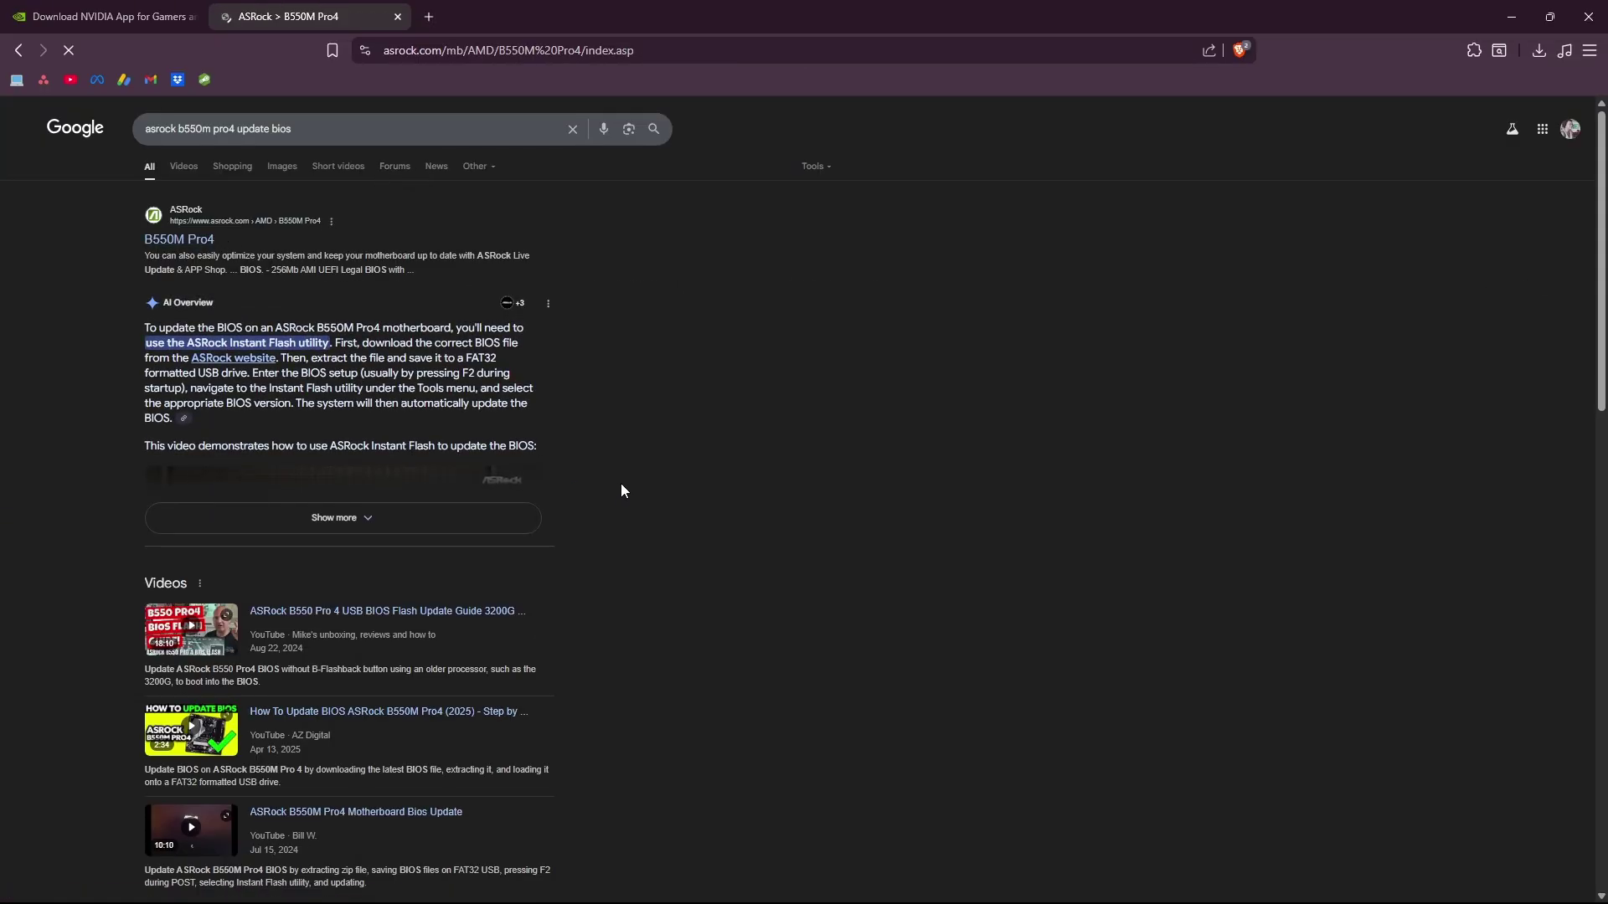
scroll(674, 461, "down", 8)
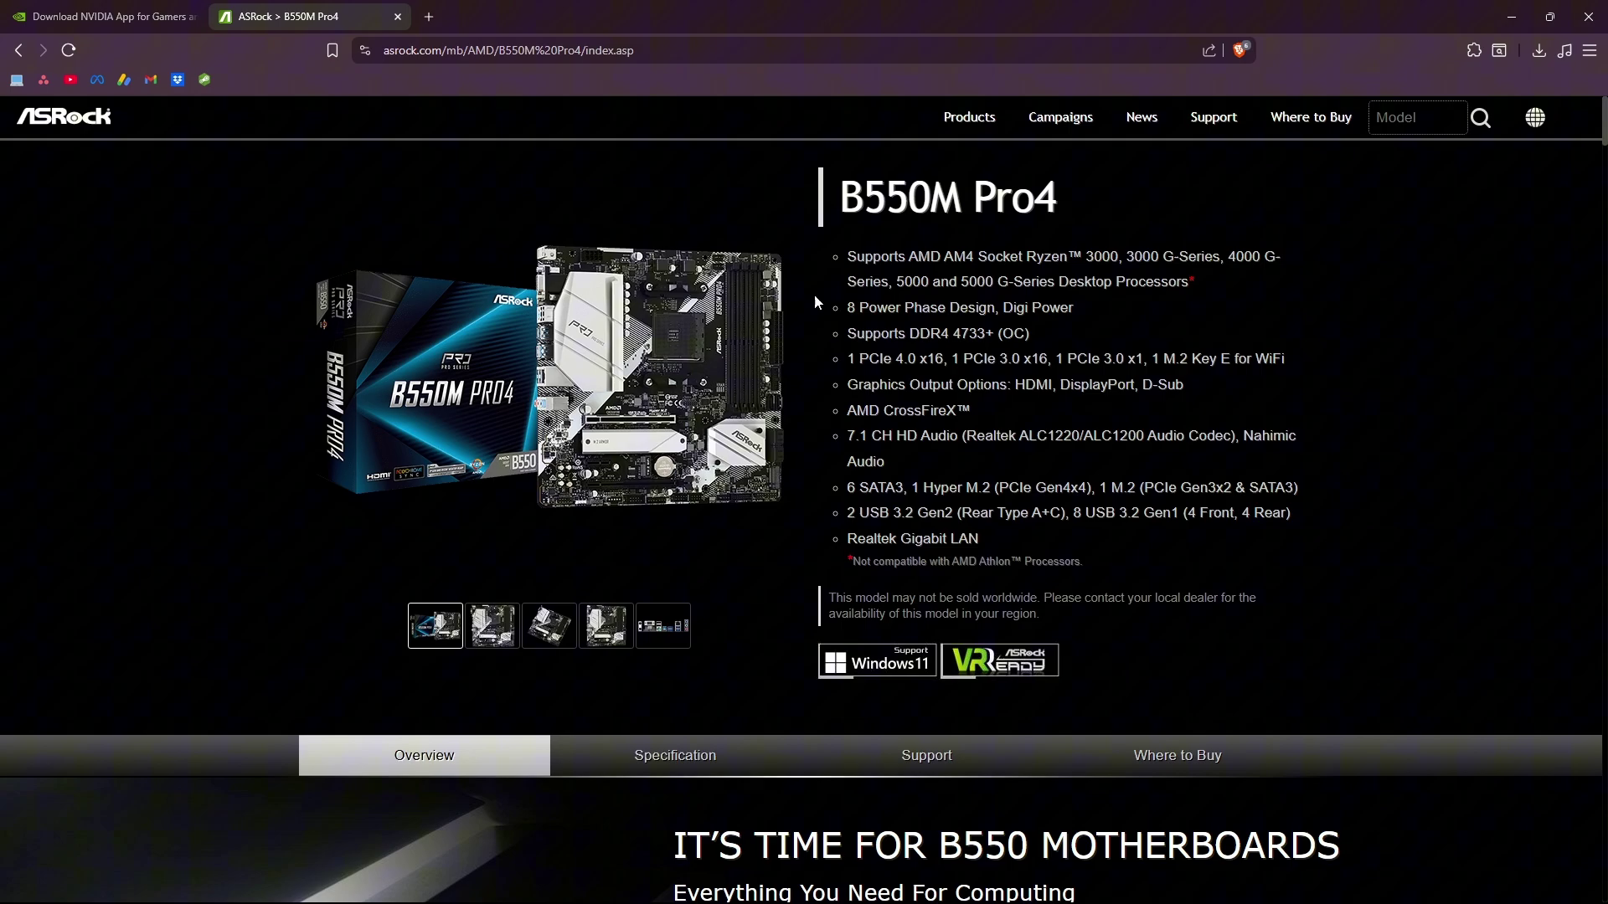
left_click(947, 760)
scroll(933, 770, "down", 6)
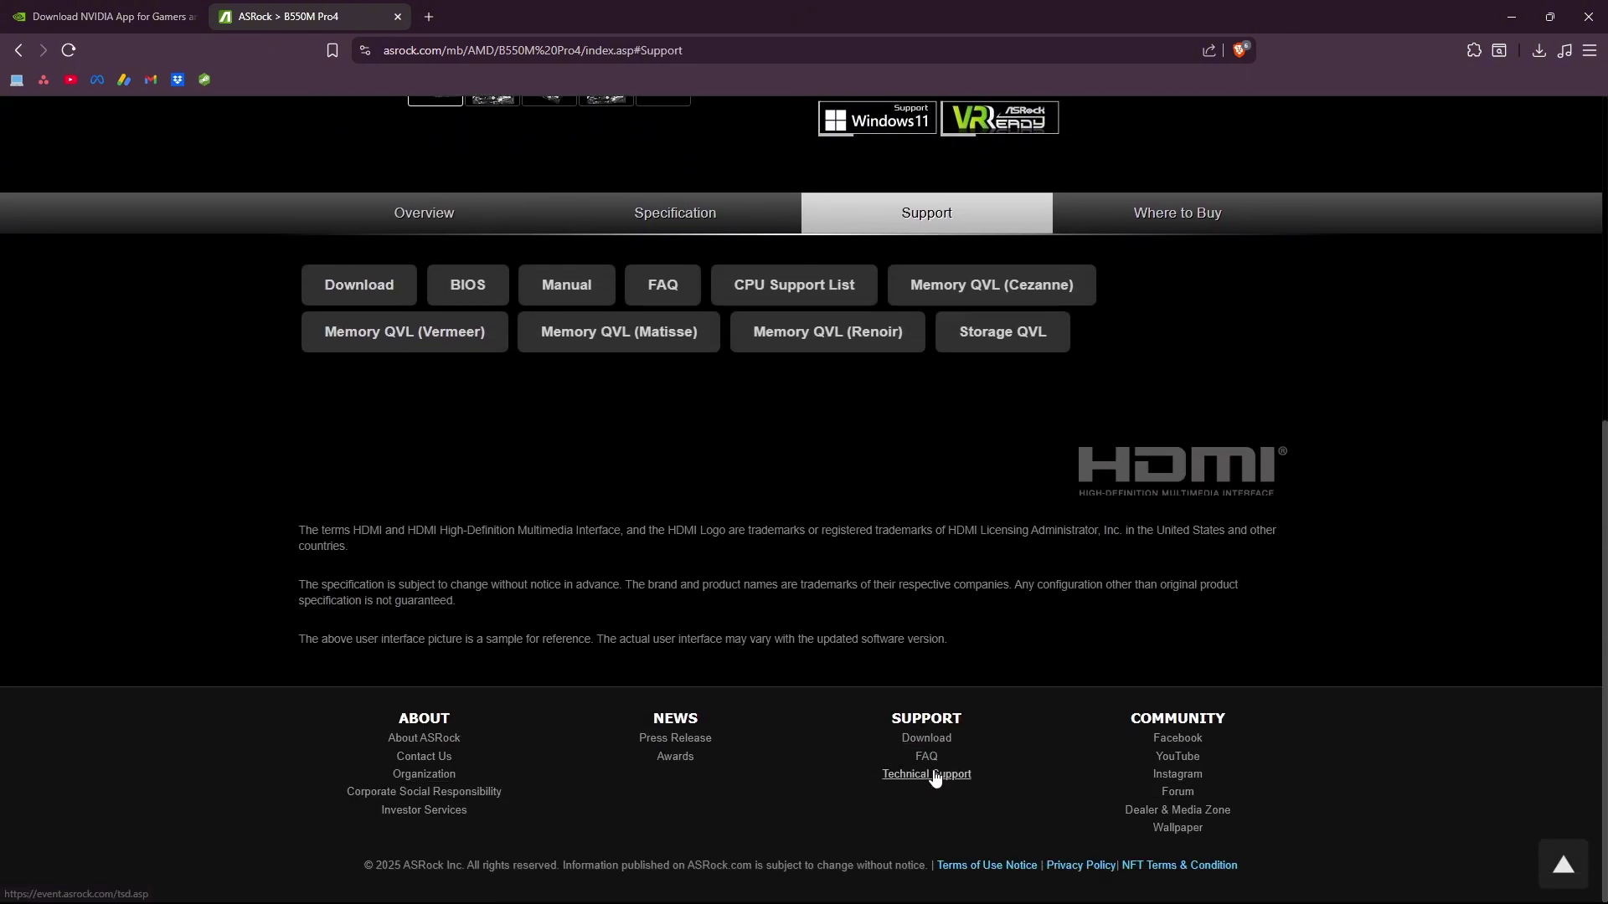
left_click(467, 295)
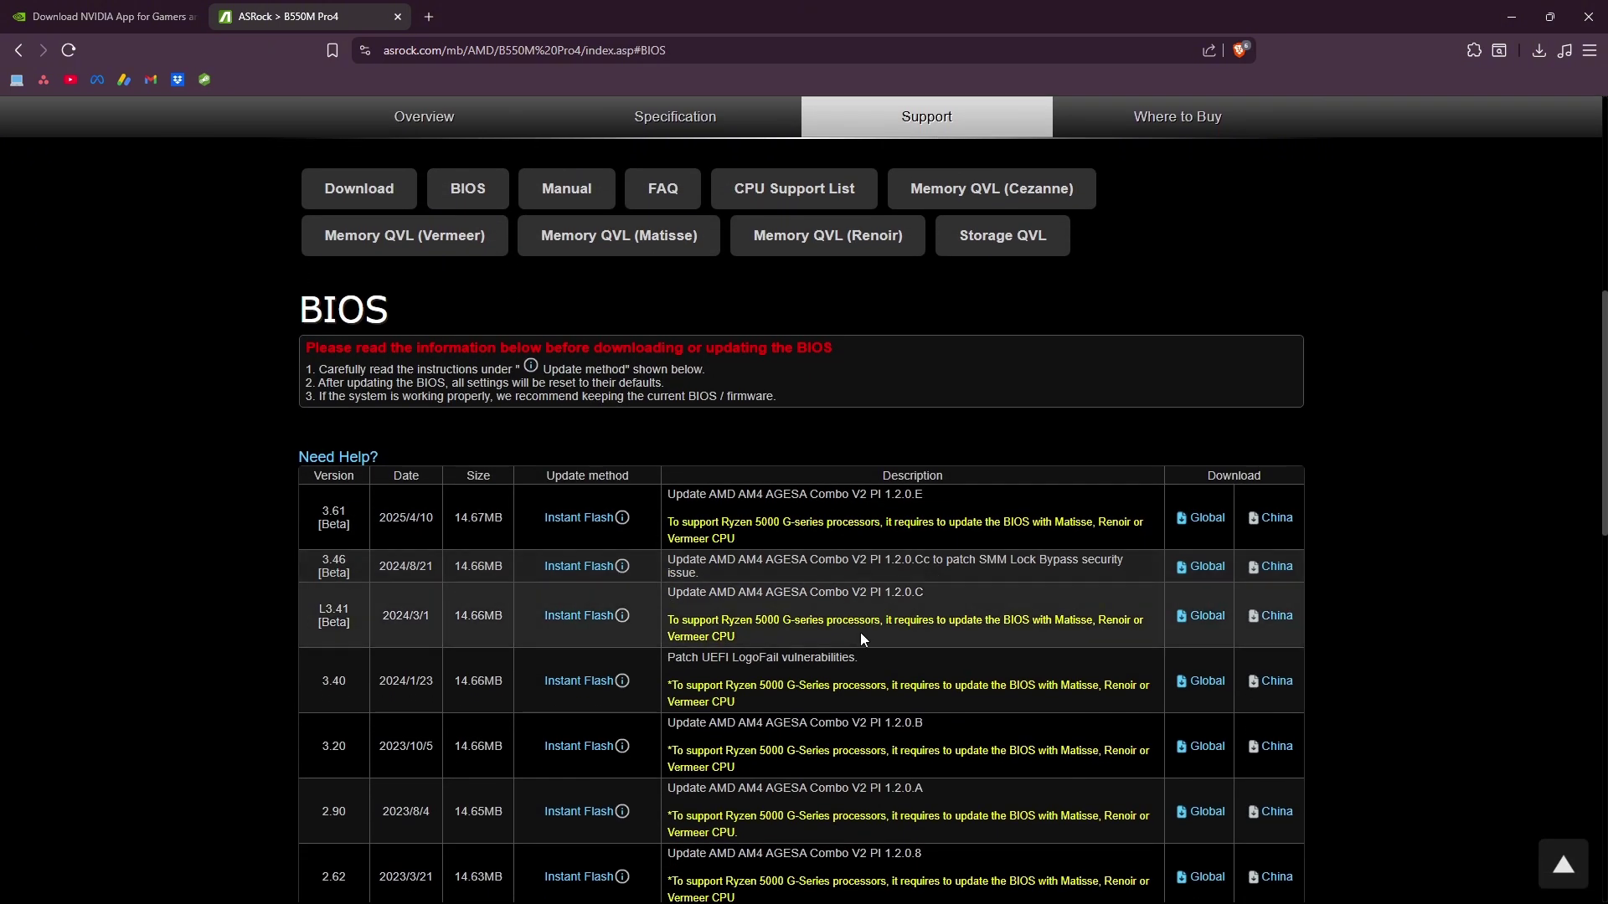